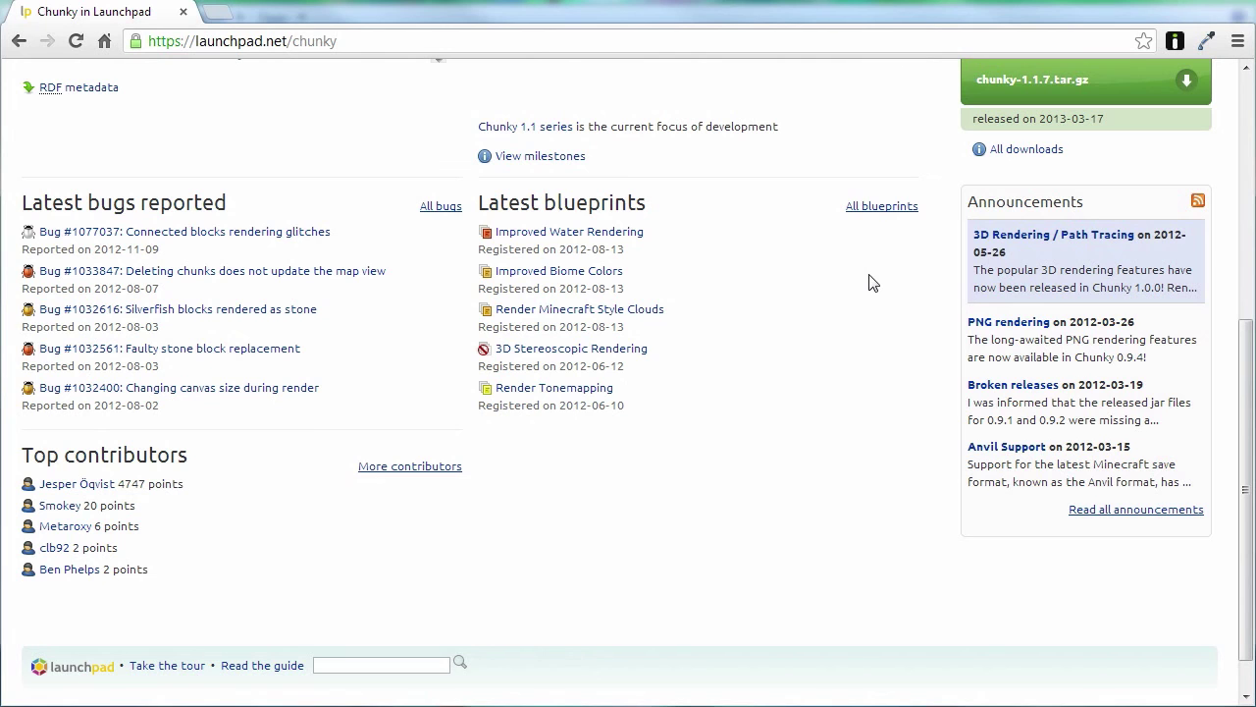
- Scroll the Launchpad Chunky page up to the project information and 1.1.7 downloads
scroll(905, 289, "up", 4)
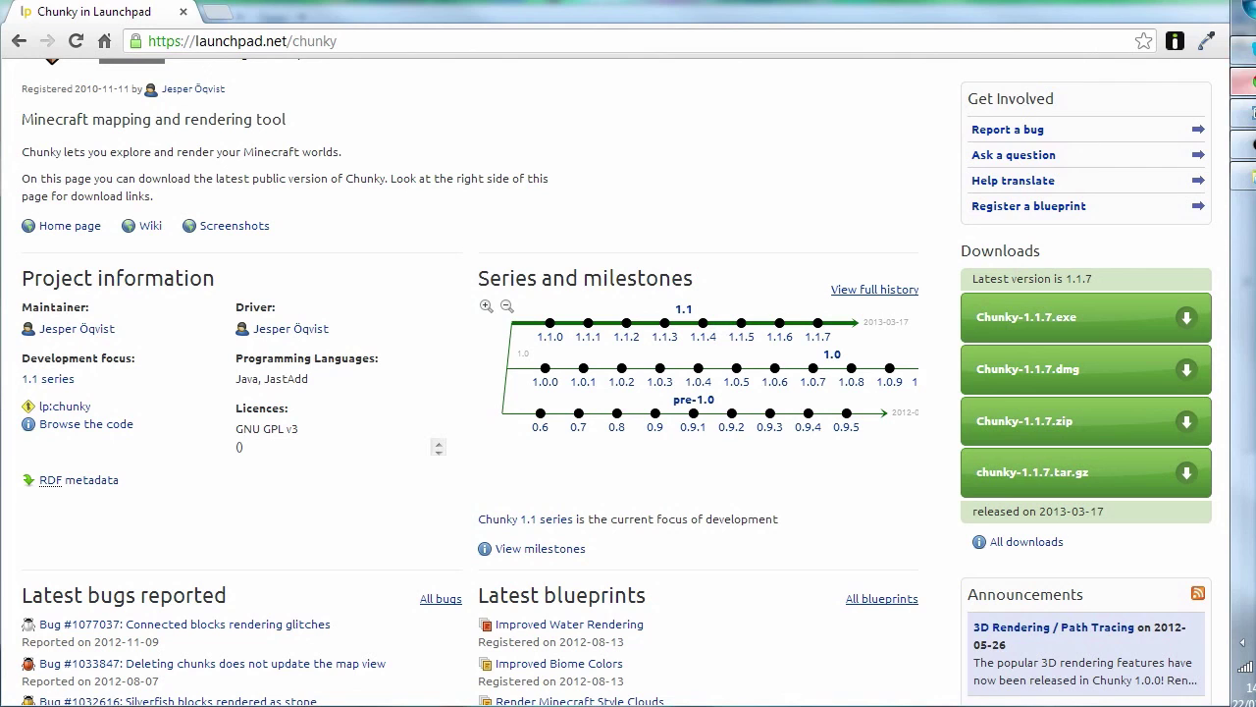
- Launch Chunky (more memory) from the Start menu and nudge its window slightly right
mouse_move(1249, 81)
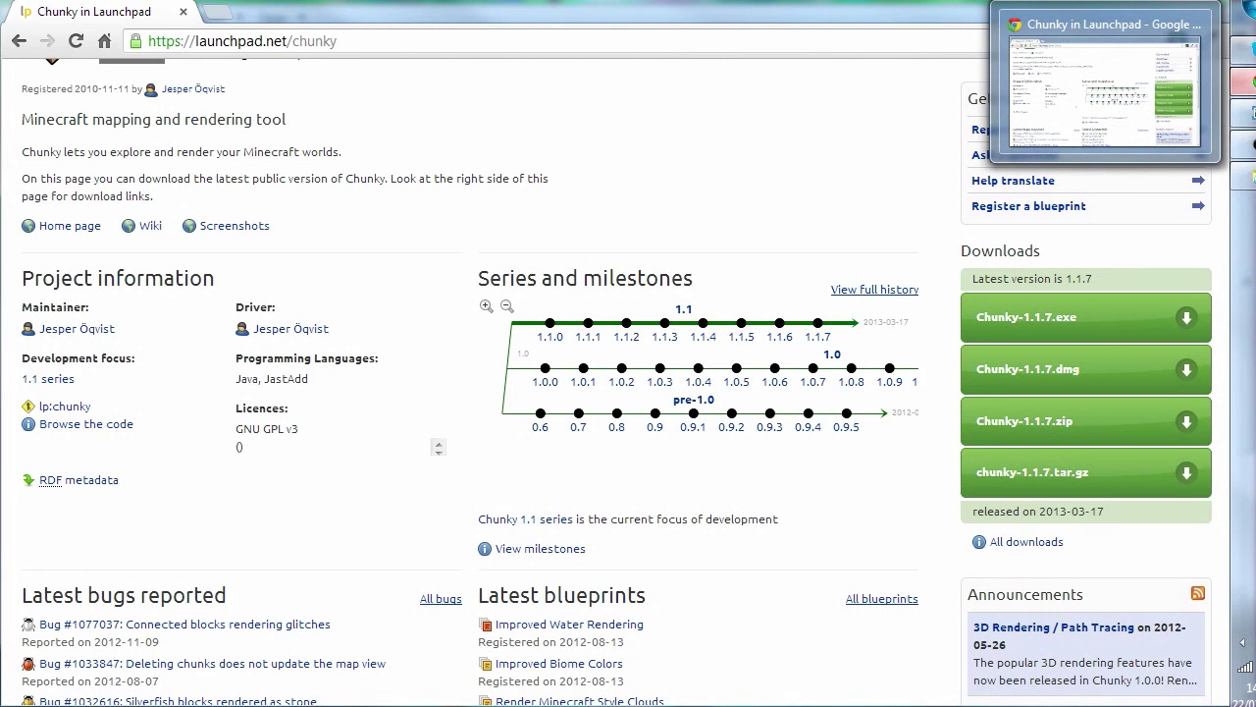
key("super")
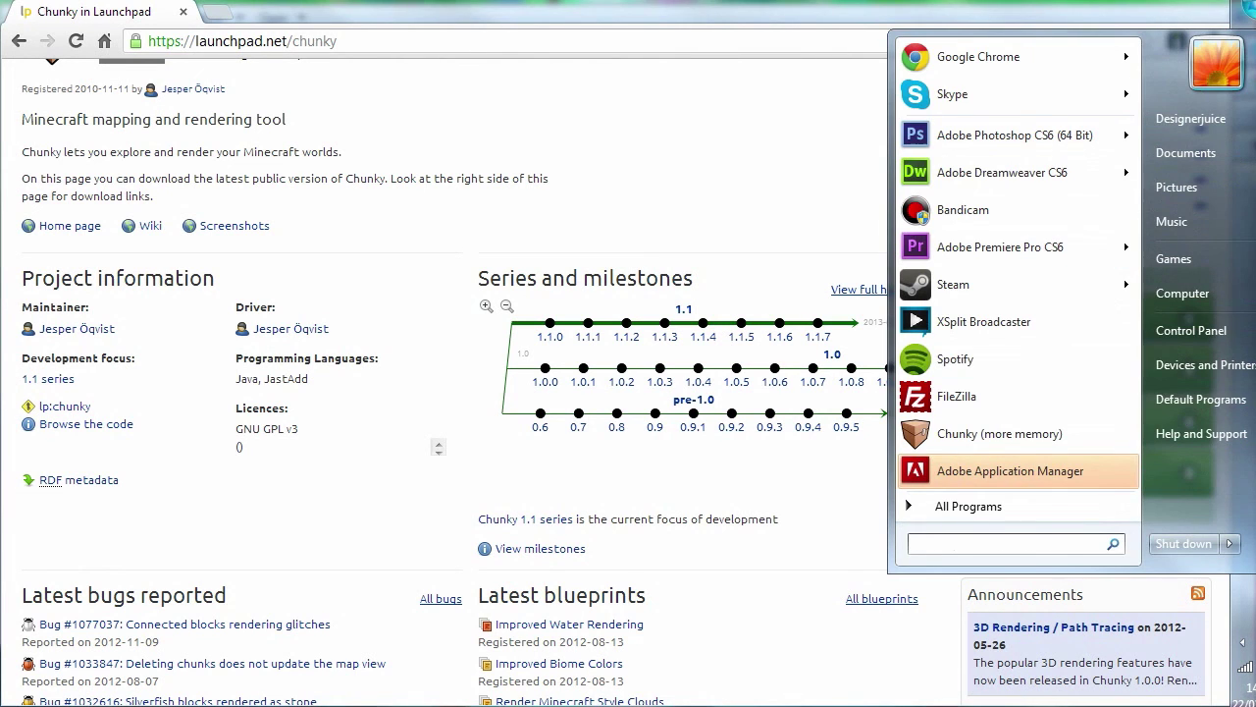
left_click(988, 435)
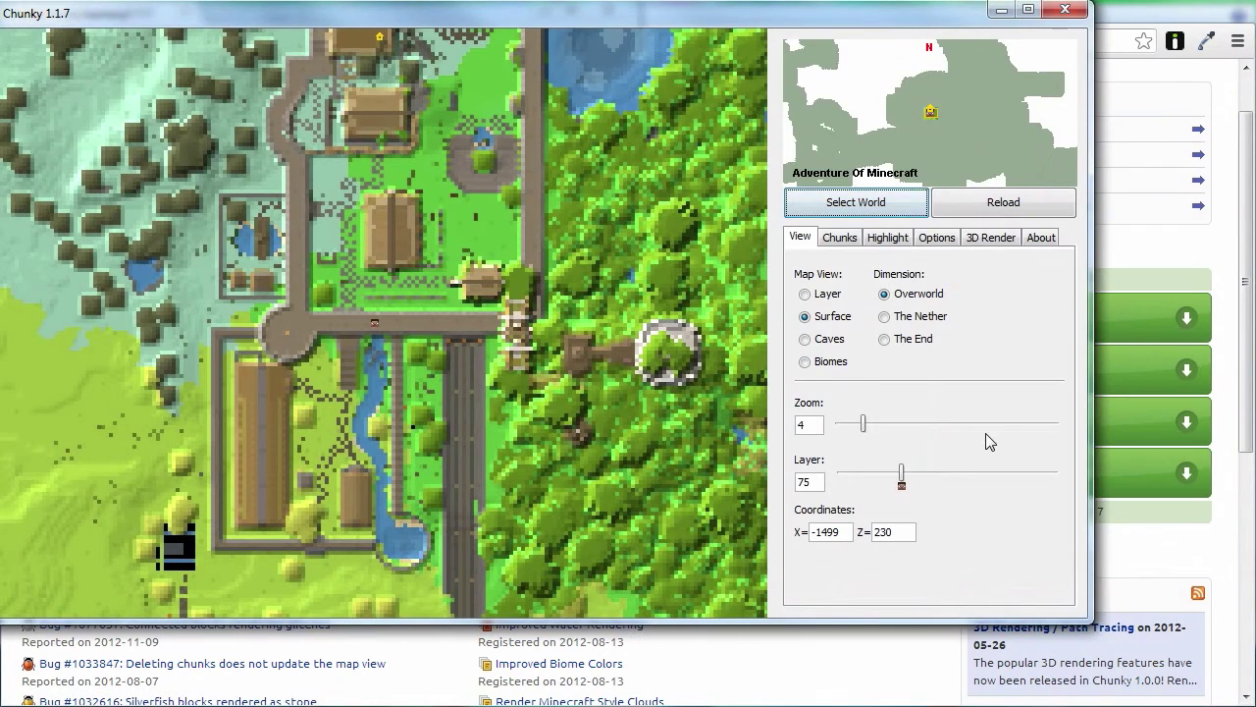
left_click_drag(793, 27, 863, 36)
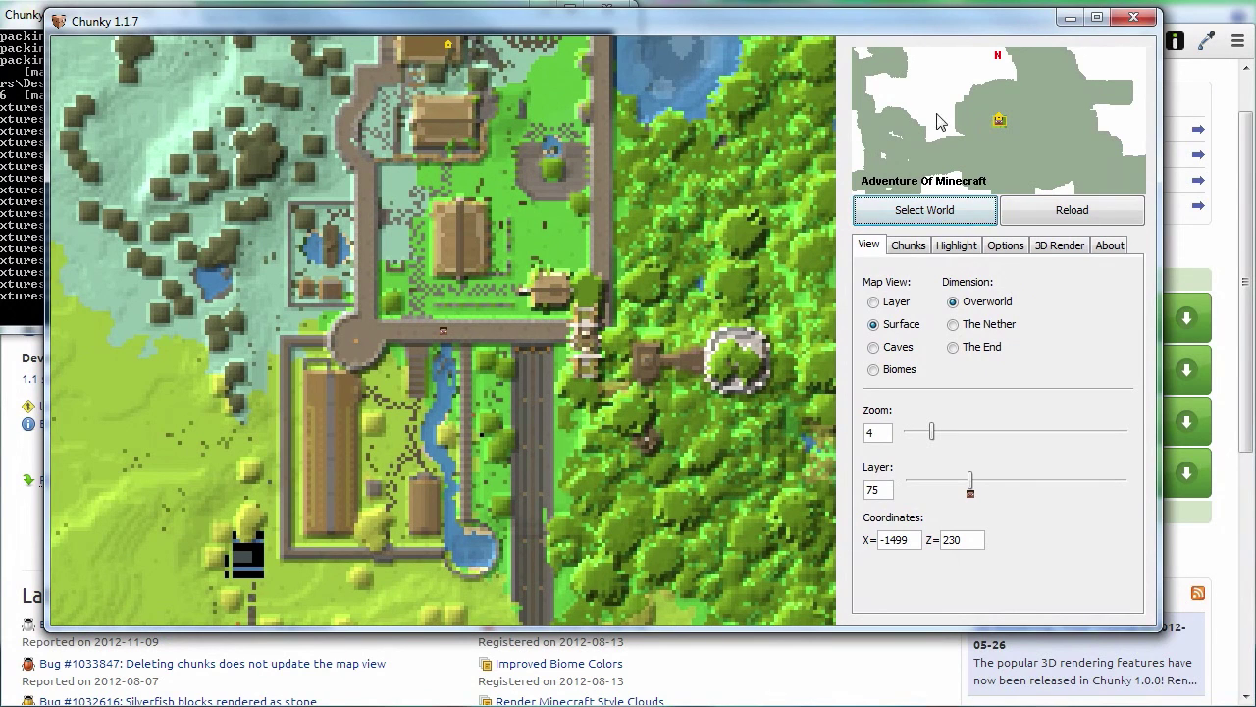
- Load the Snow House world and pan its map to centre the house near X=-458, Z=404
left_click(947, 214)
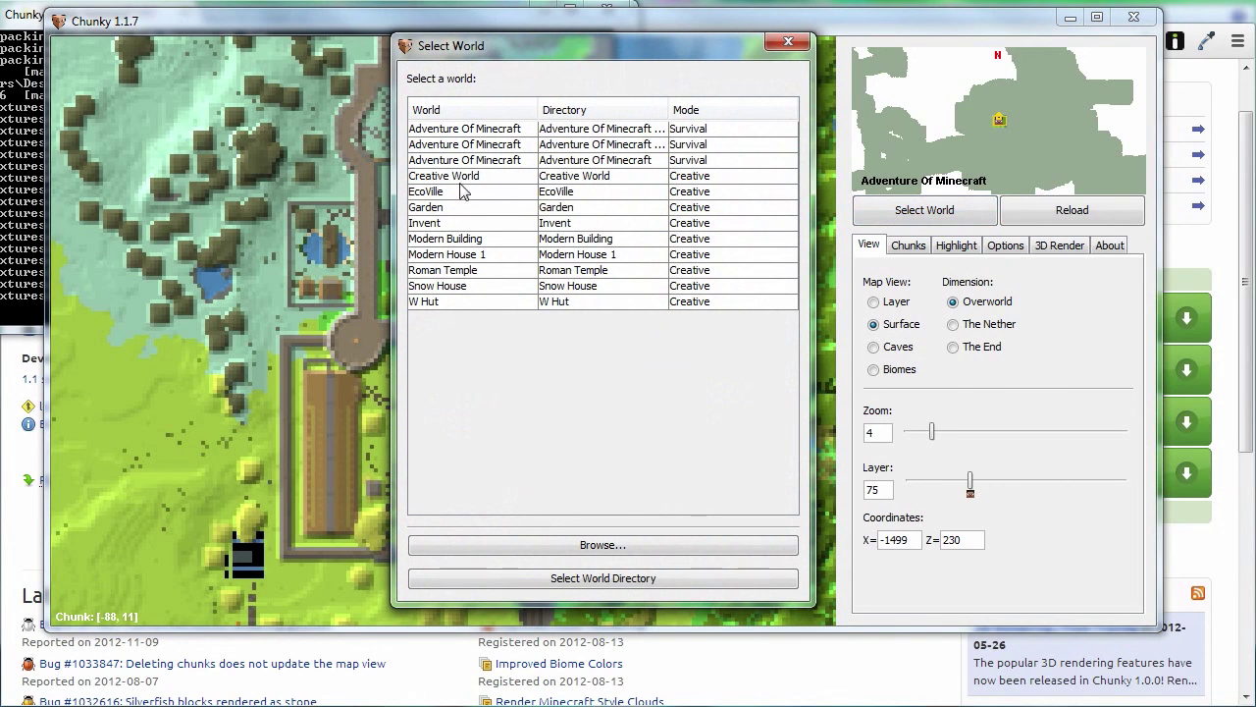
double_click(466, 287)
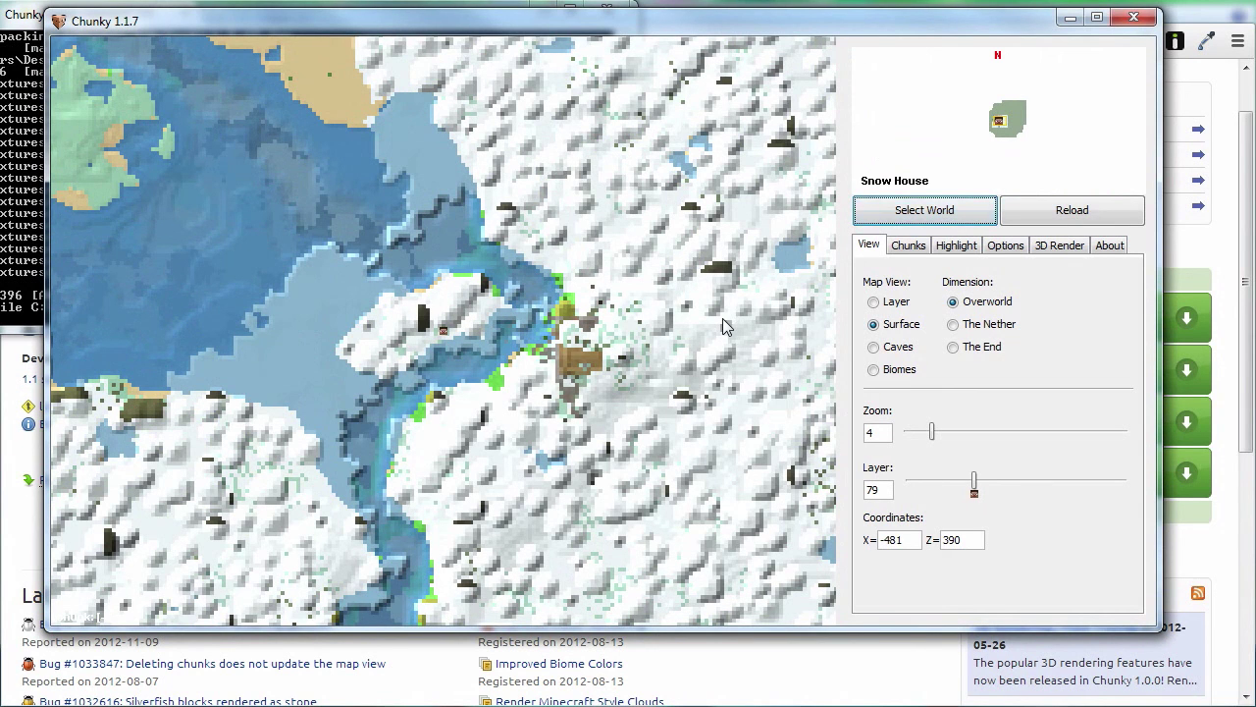
left_click_drag(717, 340, 628, 285)
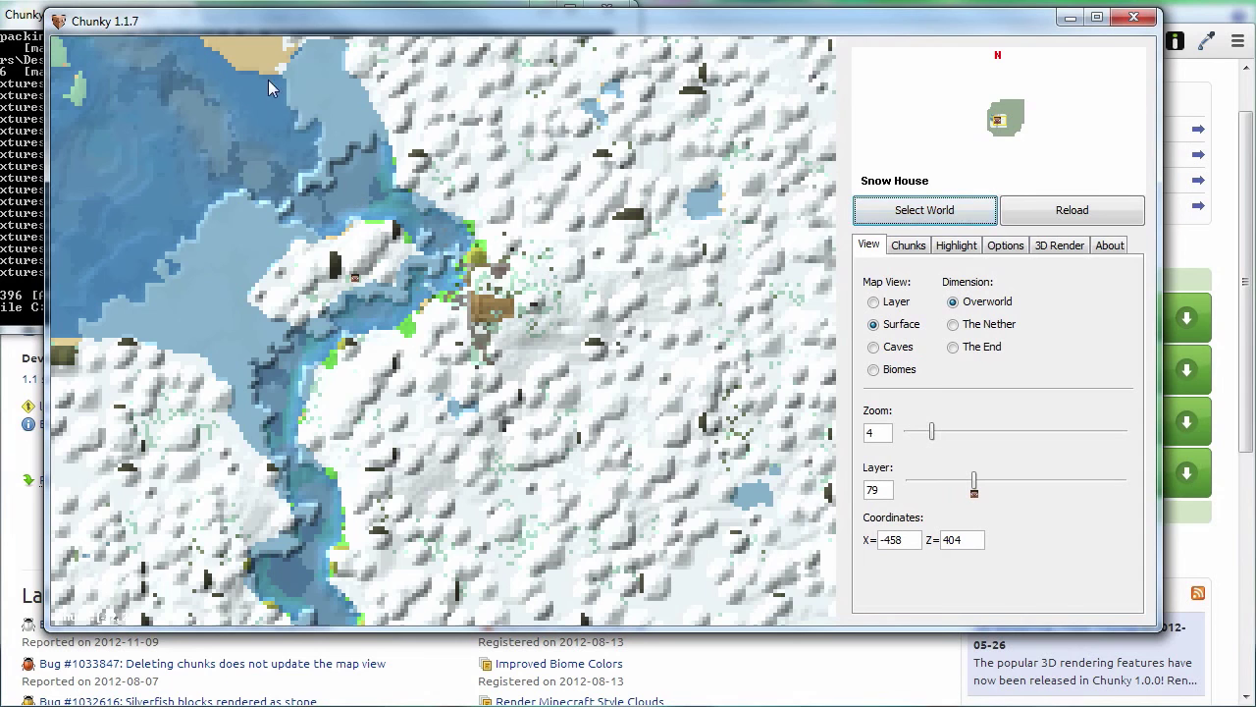
- Select chunks around the house, create the Snow House scene, and aim the preview camera at the trees
left_click_drag(271, 86, 738, 535)
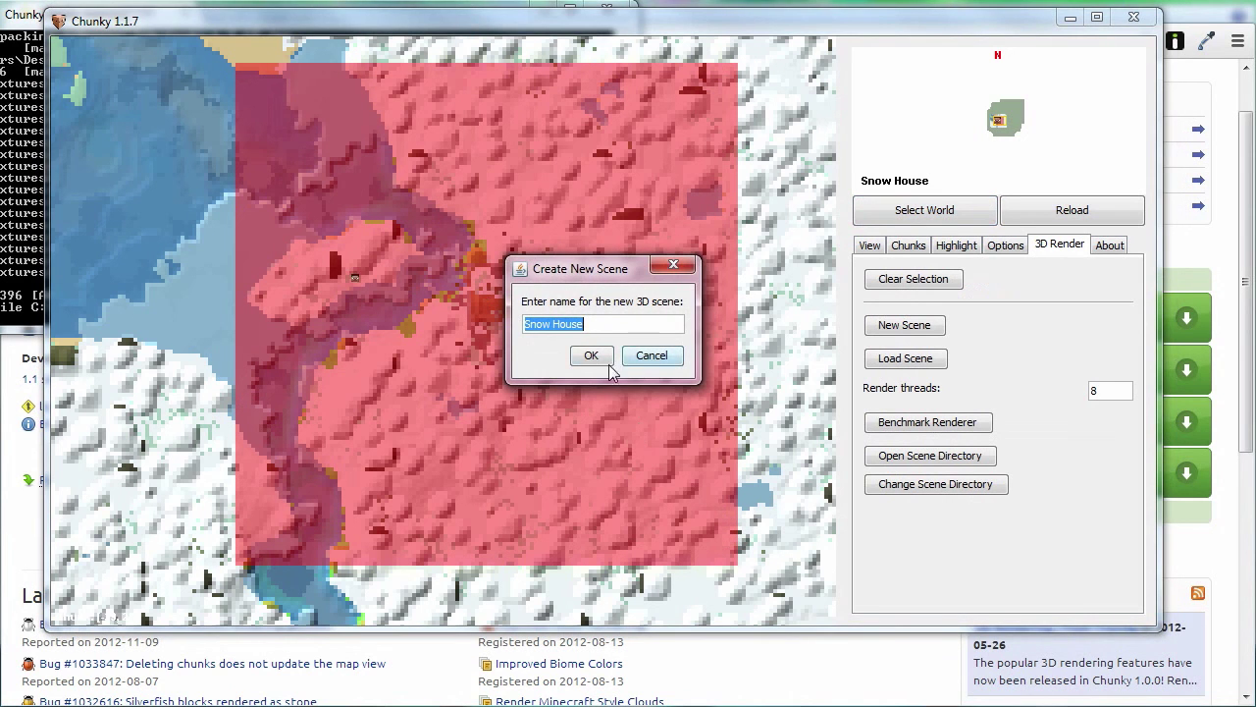
left_click(593, 357)
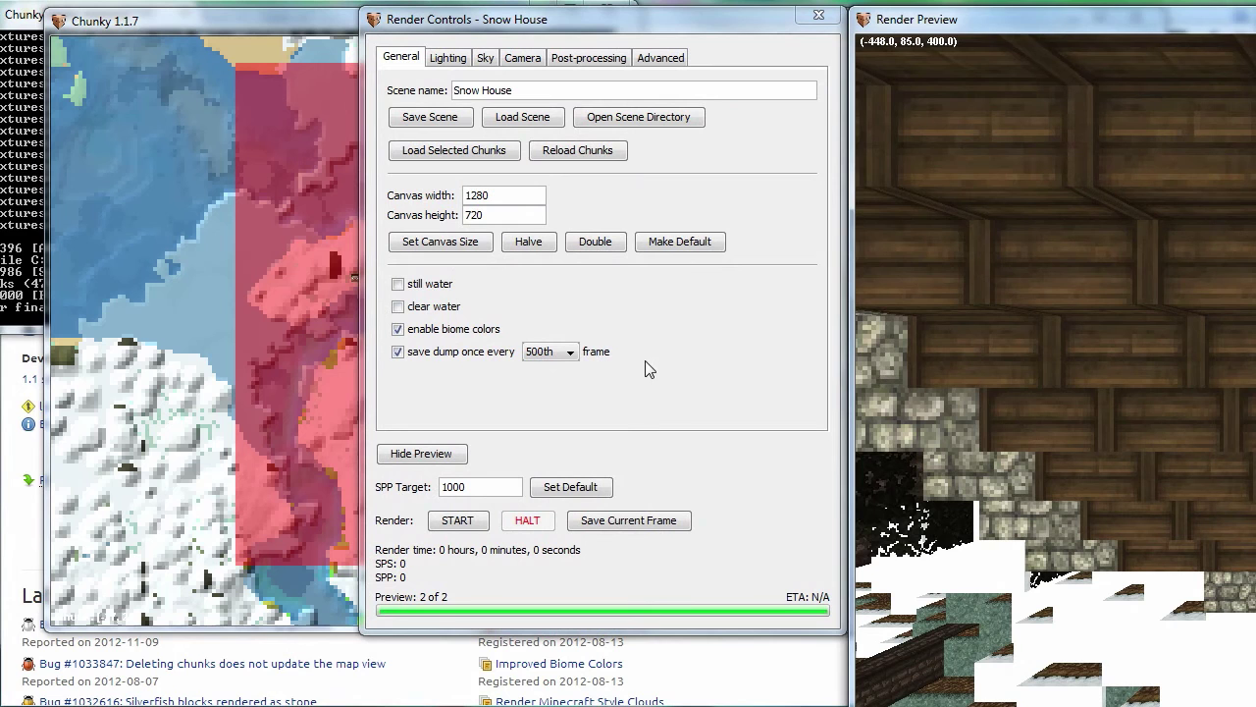
left_click_drag(1053, 30, 466, 10)
left_click_drag(850, 20, 578, 10)
left_click_drag(579, 94, 339, 339)
left_click_drag(624, 357, 681, 349)
- Fly, raise and tilt the camera to frame the cabin above the waterfall from the front
key("w")
key("w")
key("w")
key("w")
key("w")
key("w")
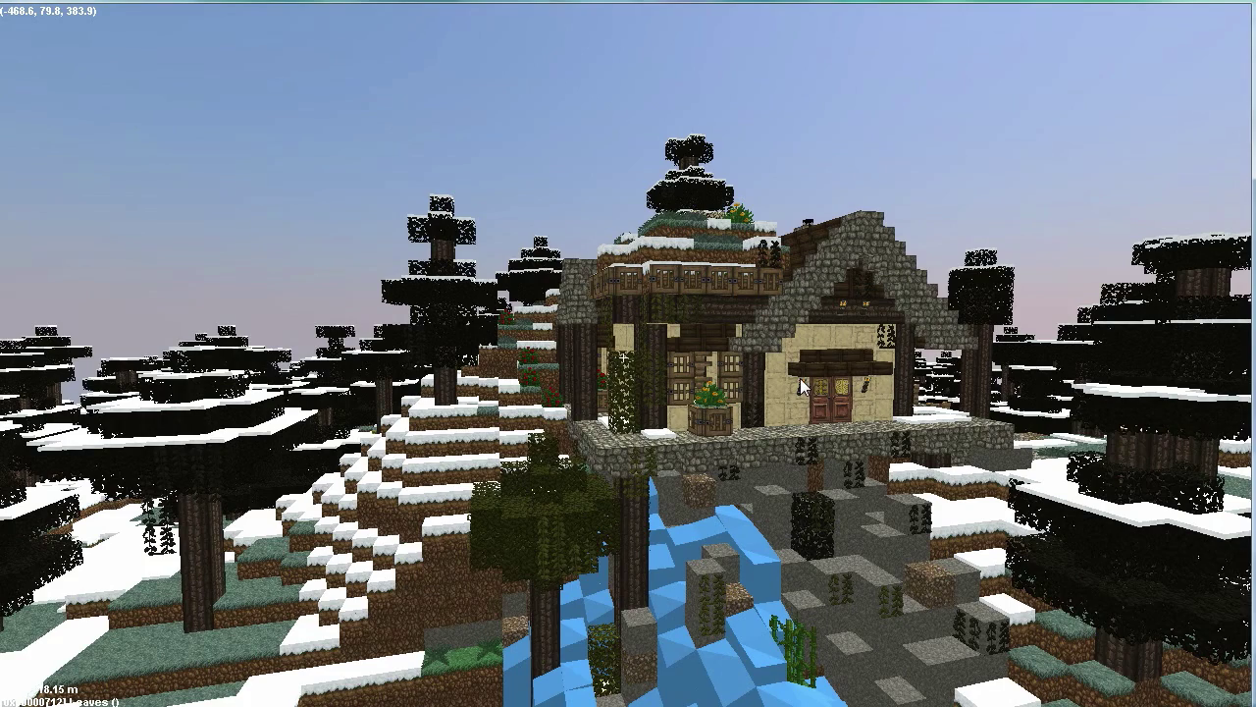
key("r")
key("r")
left_click_drag(768, 266, 721, 339)
scroll(721, 339, "down", 5)
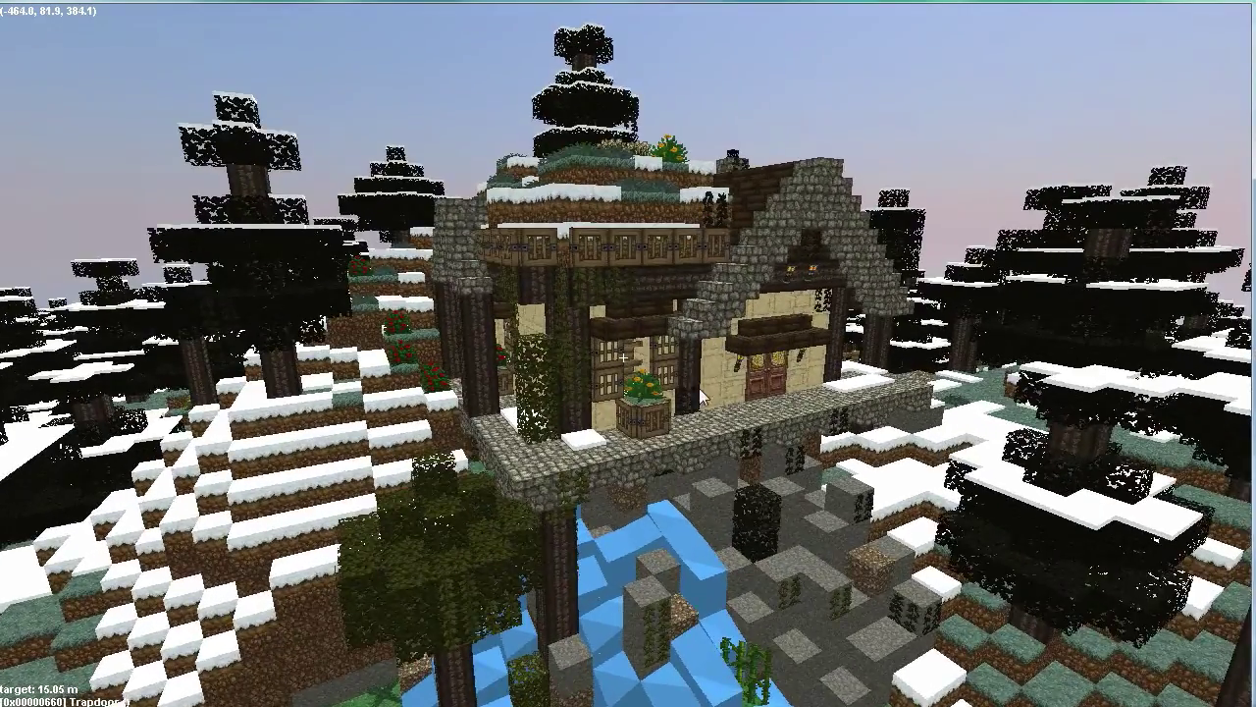
left_click_drag(702, 393, 710, 384)
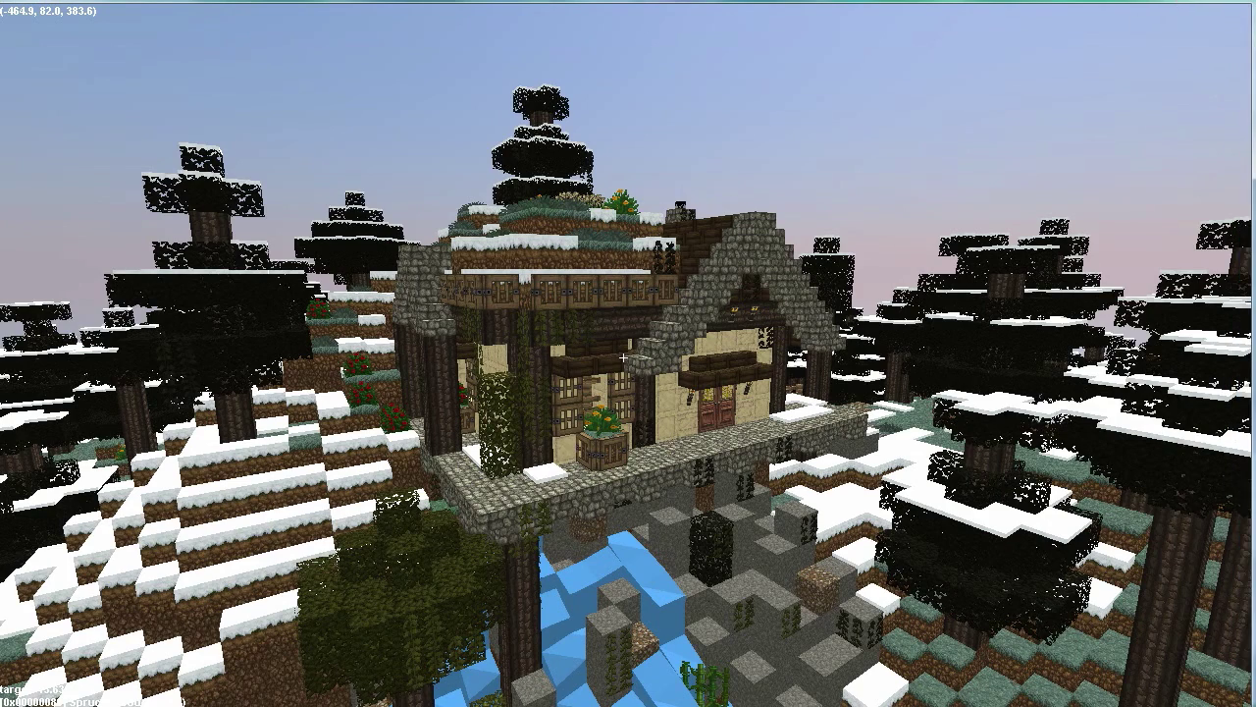
- Leave full-screen preview, move the preview window aside and halve the canvas to 640x360
key("F11")
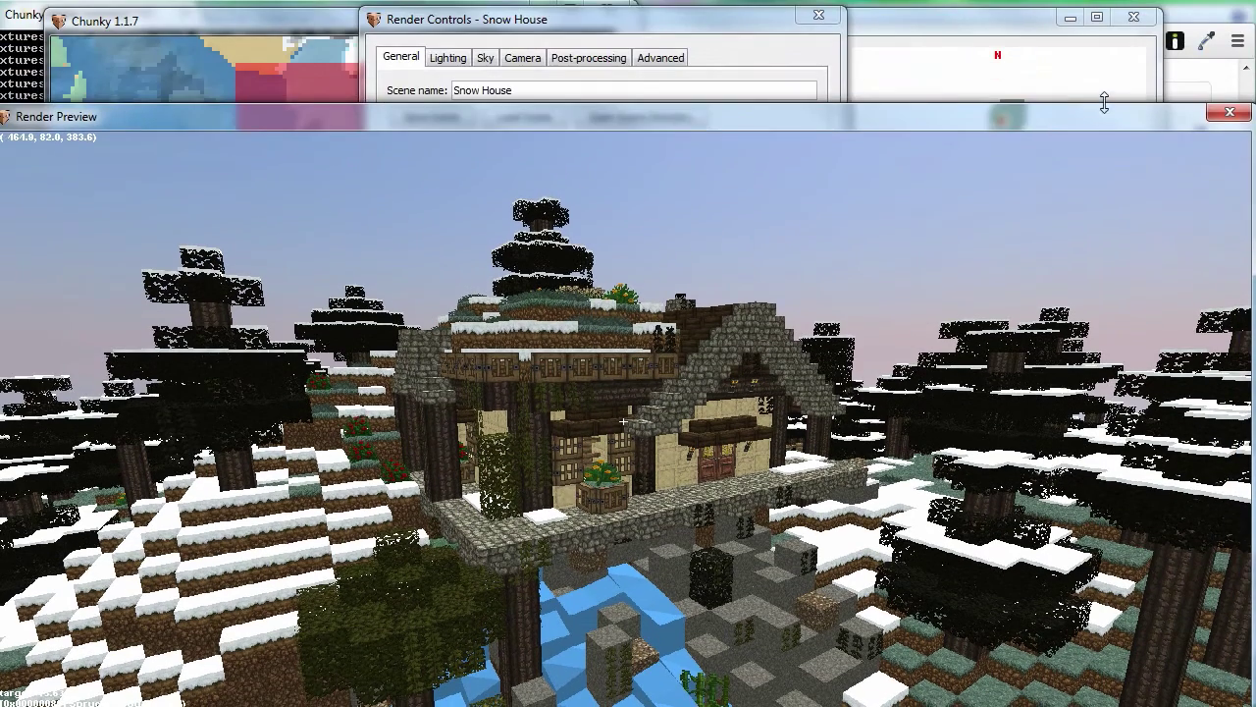
left_click_drag(1095, 113, 1057, 90)
left_click_drag(1186, 130, 854, 130)
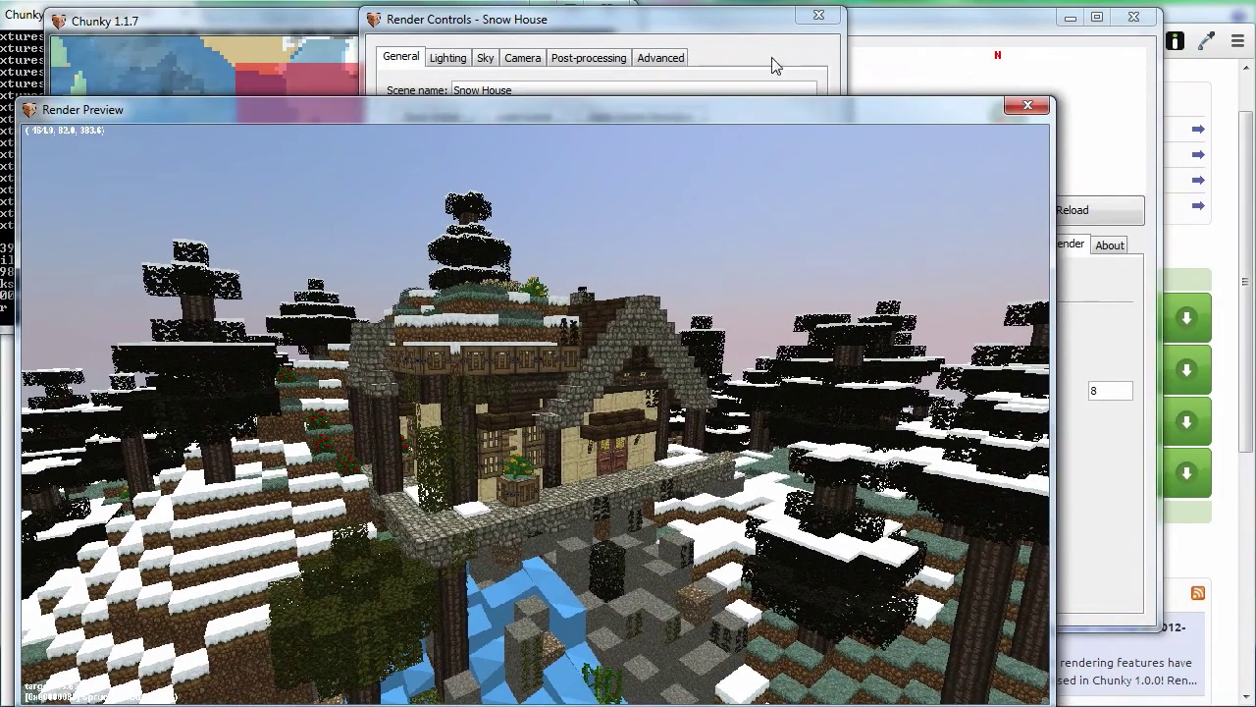
left_click(710, 27)
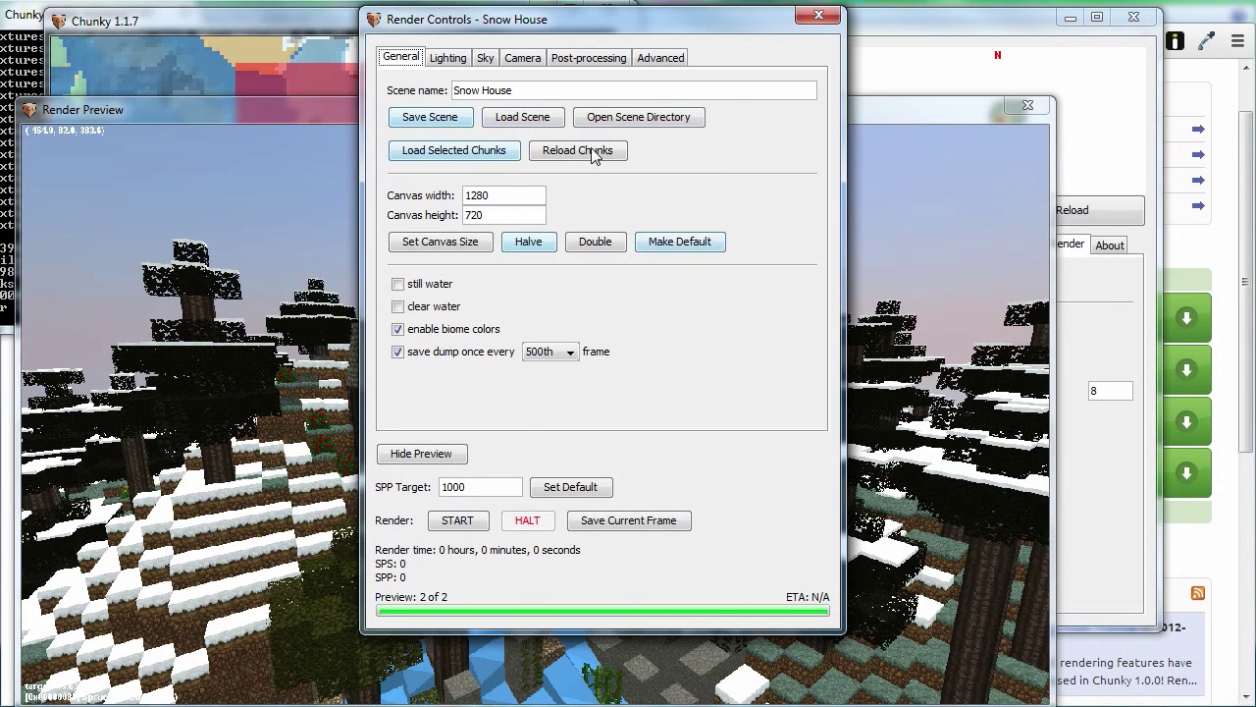
left_click(536, 249)
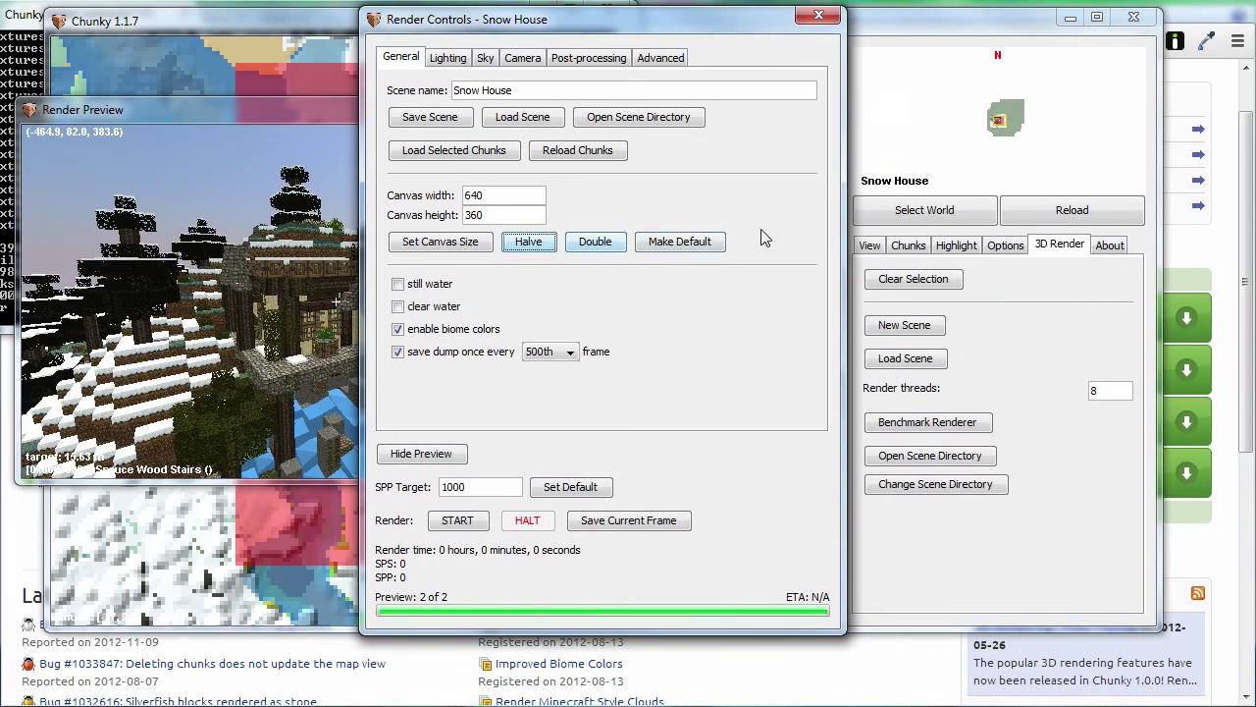
left_click_drag(303, 116, 430, 281)
- After a brief revert to 1280x720, settle the canvas at 640x360 with windows side by side
left_click(605, 249)
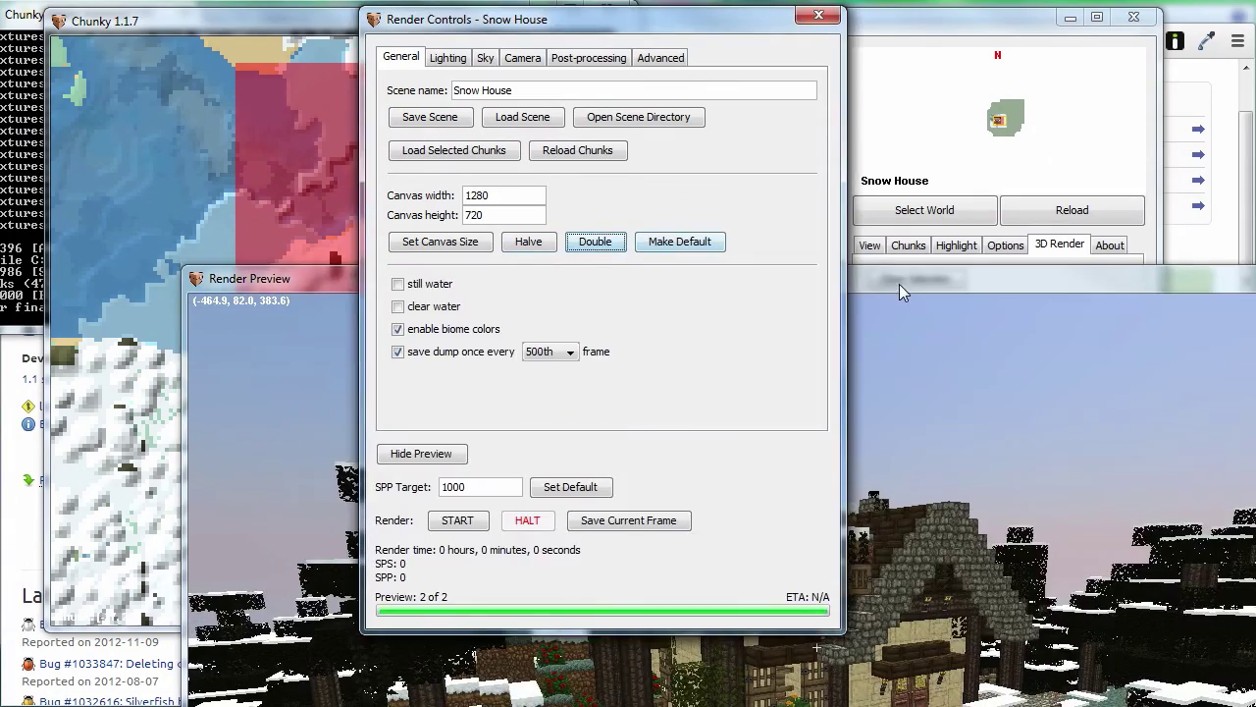
left_click_drag(899, 283, 708, 76)
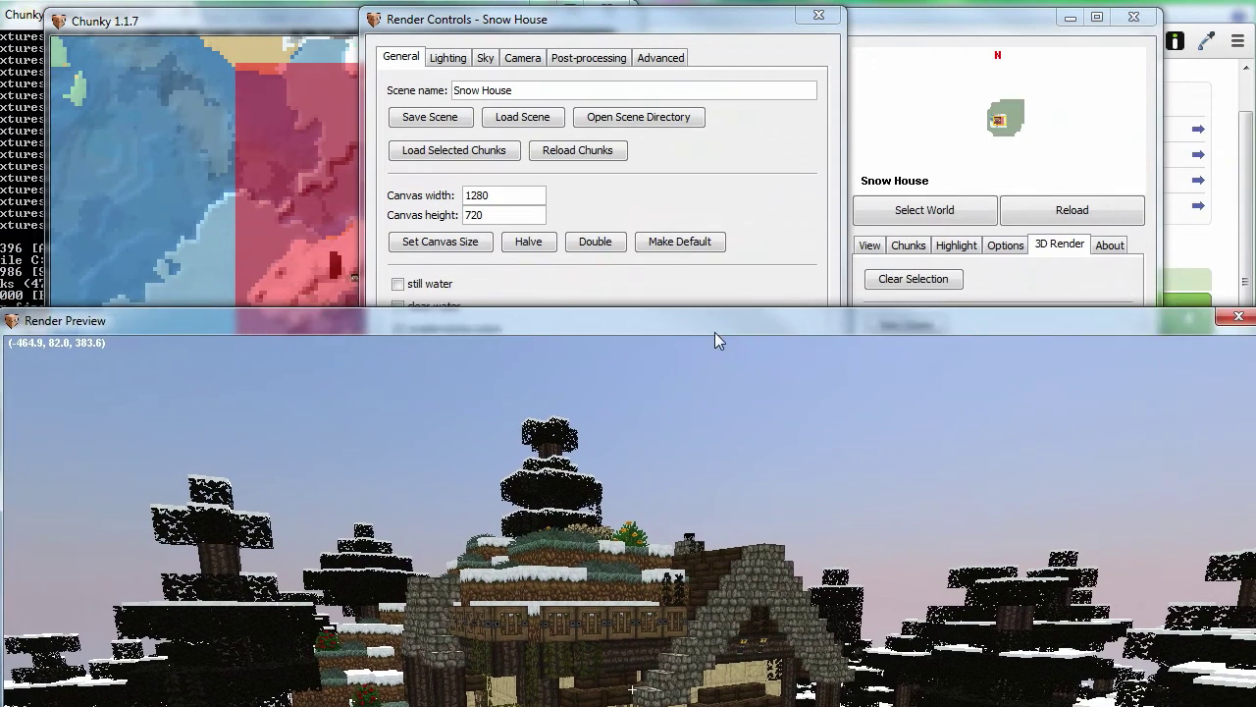
left_click_drag(713, 339, 702, 394)
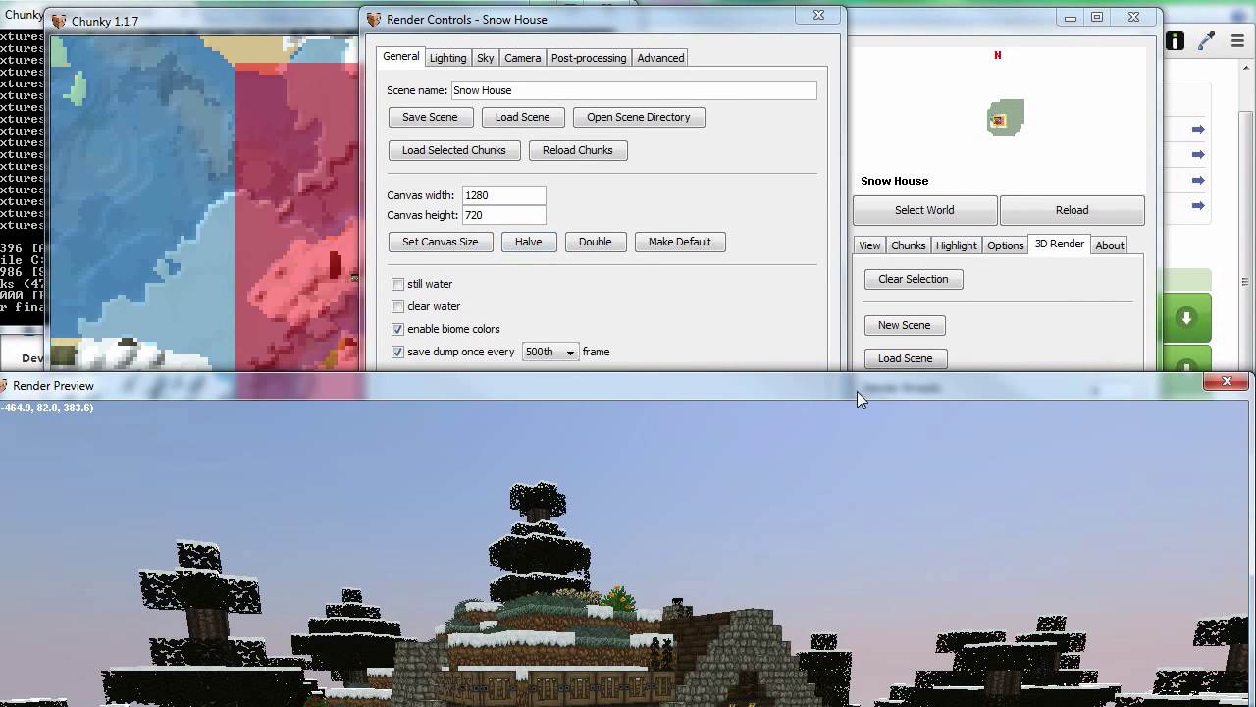
left_click_drag(856, 390, 829, 438)
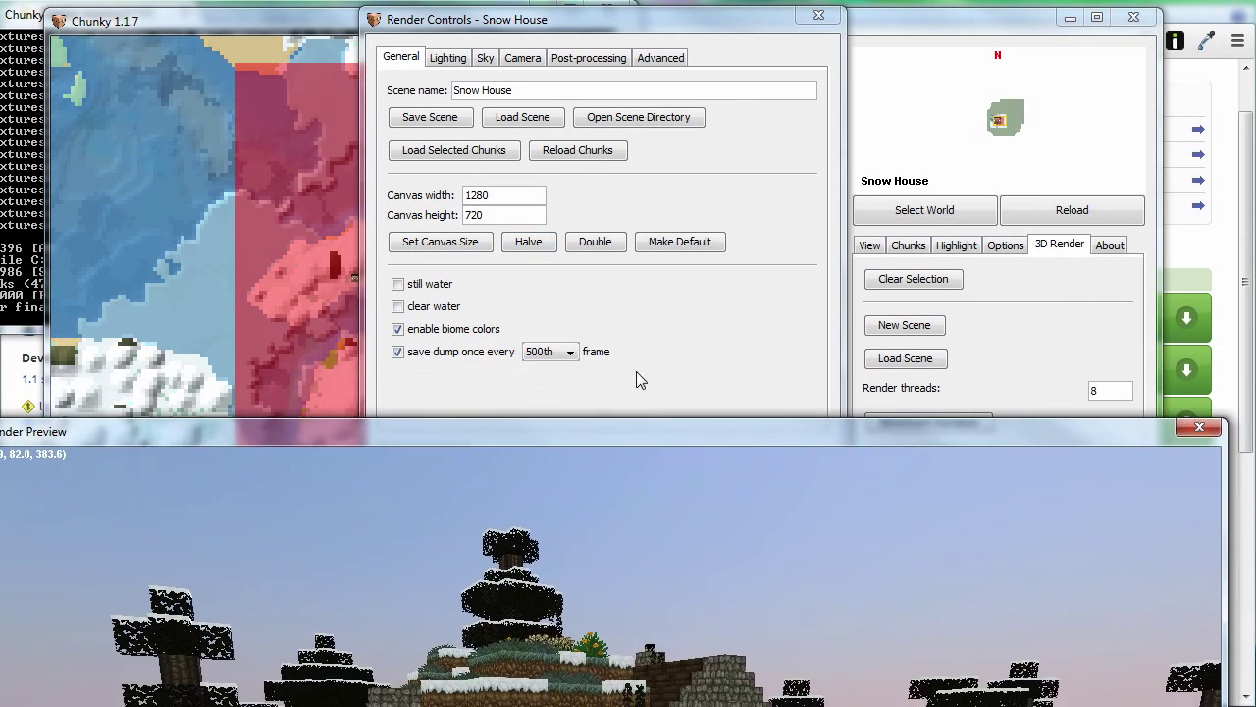
left_click(537, 253)
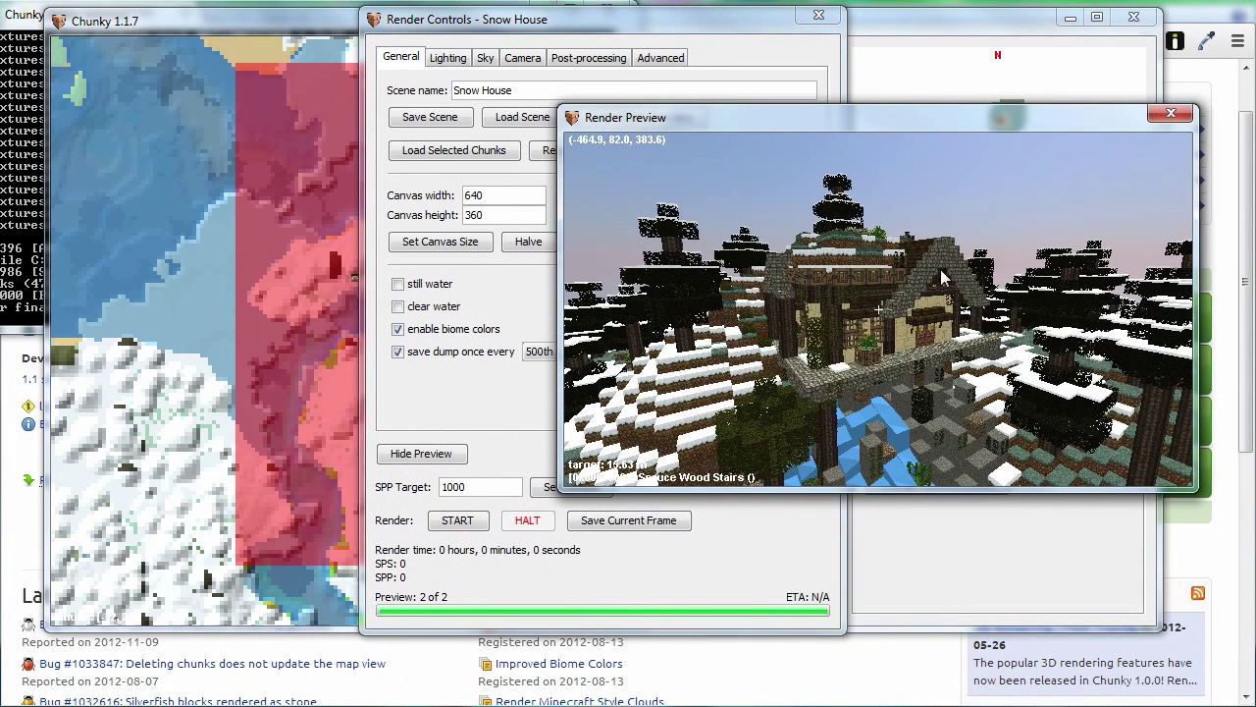
left_click_drag(664, 24, 498, 20)
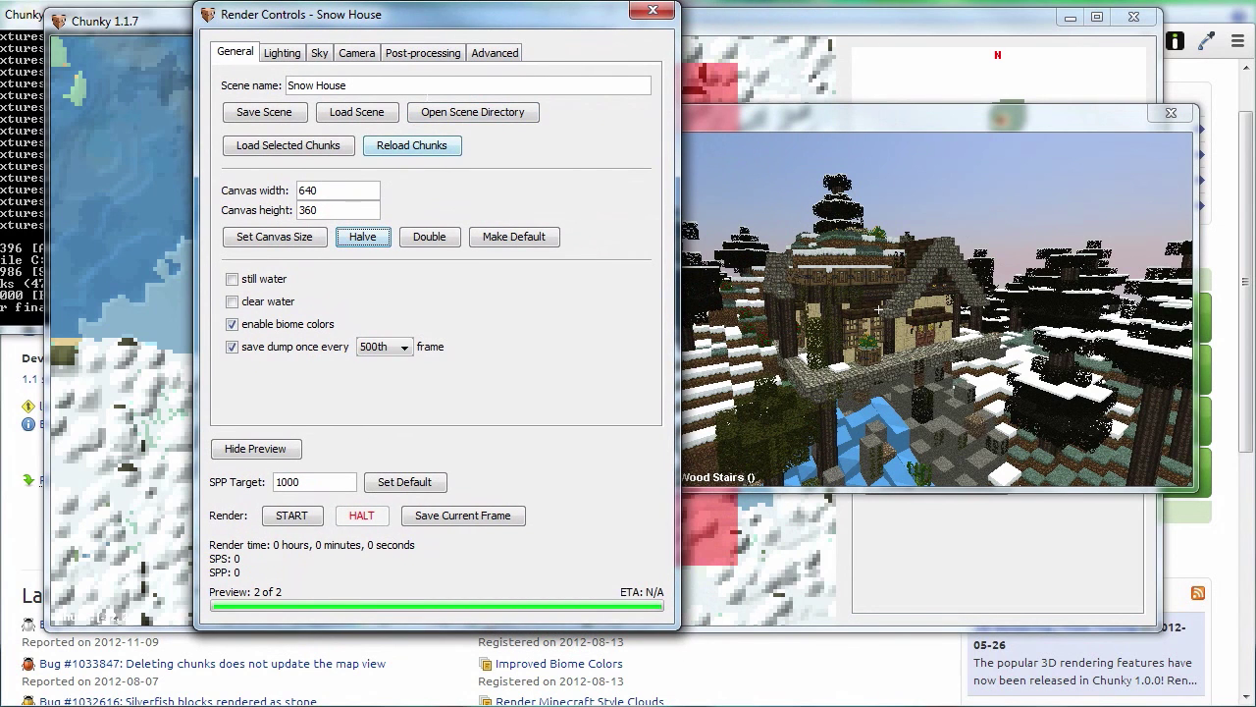
left_click_drag(468, 22, 326, 34)
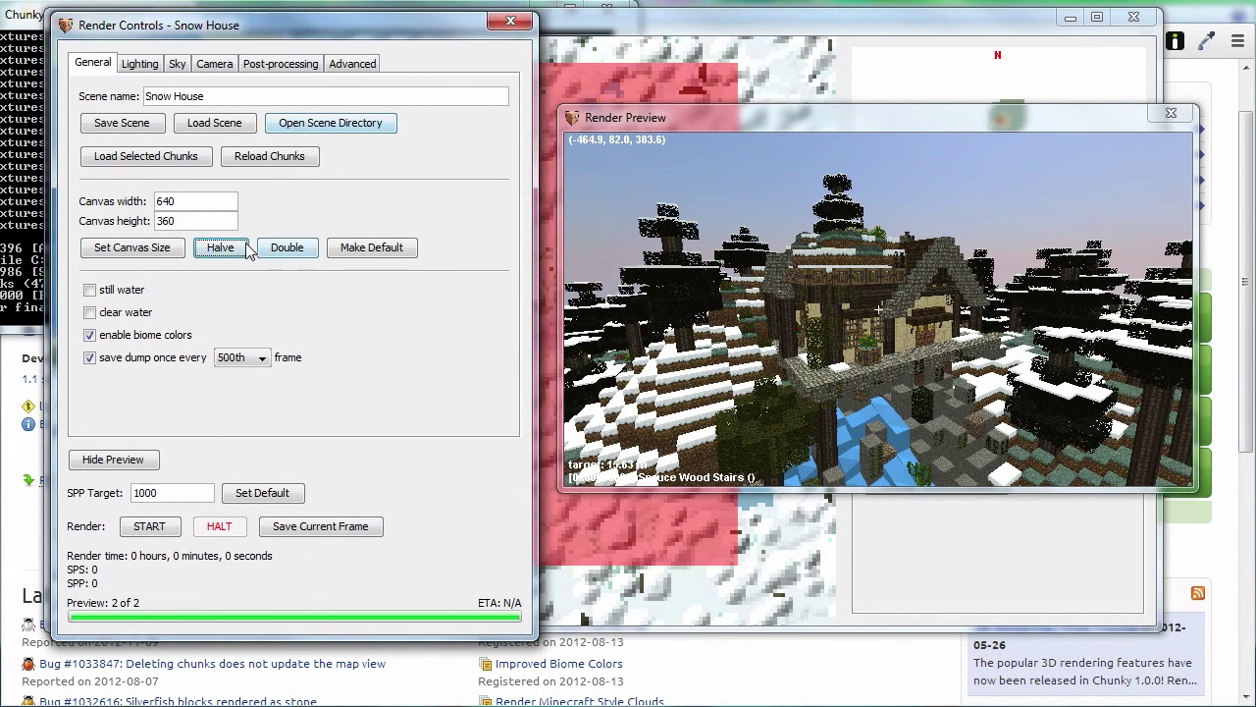
- Start path tracing the 640x360 Snow House scene toward 1,000 samples
left_click(147, 530)
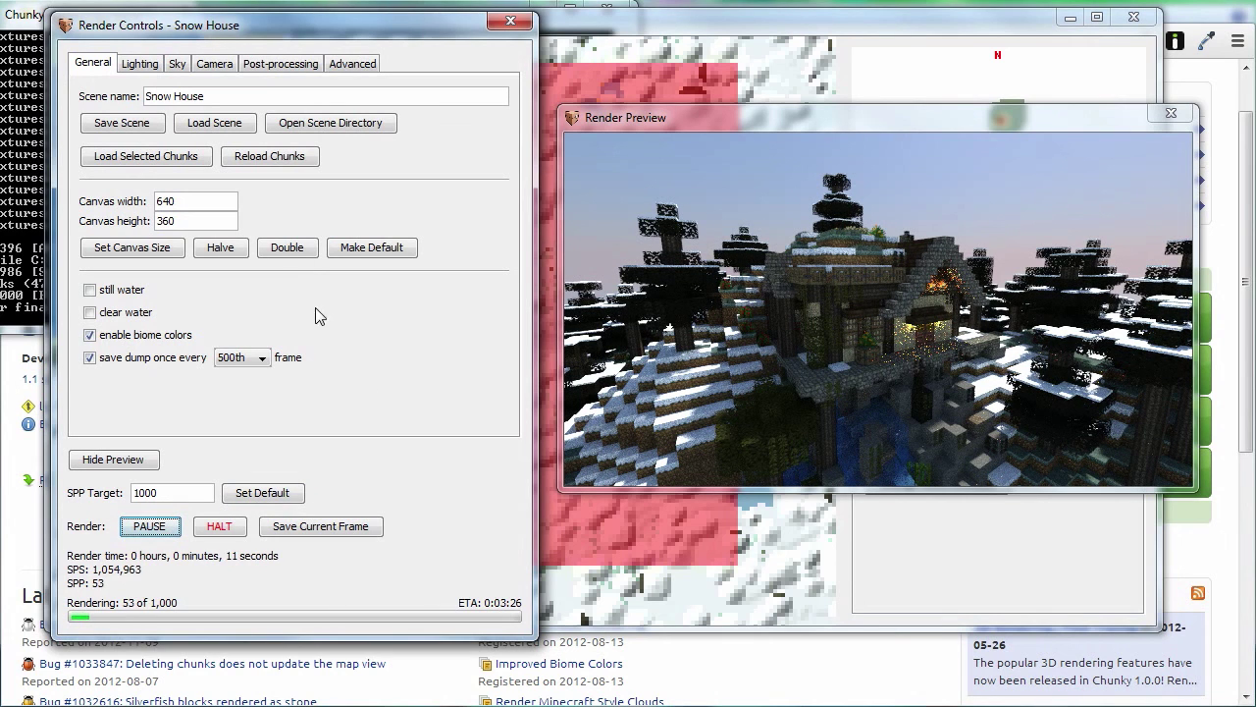
- In Lighting, set sun altitude 55.80, sun azimuth 180 and emitter intensity 1.87
left_click(140, 71)
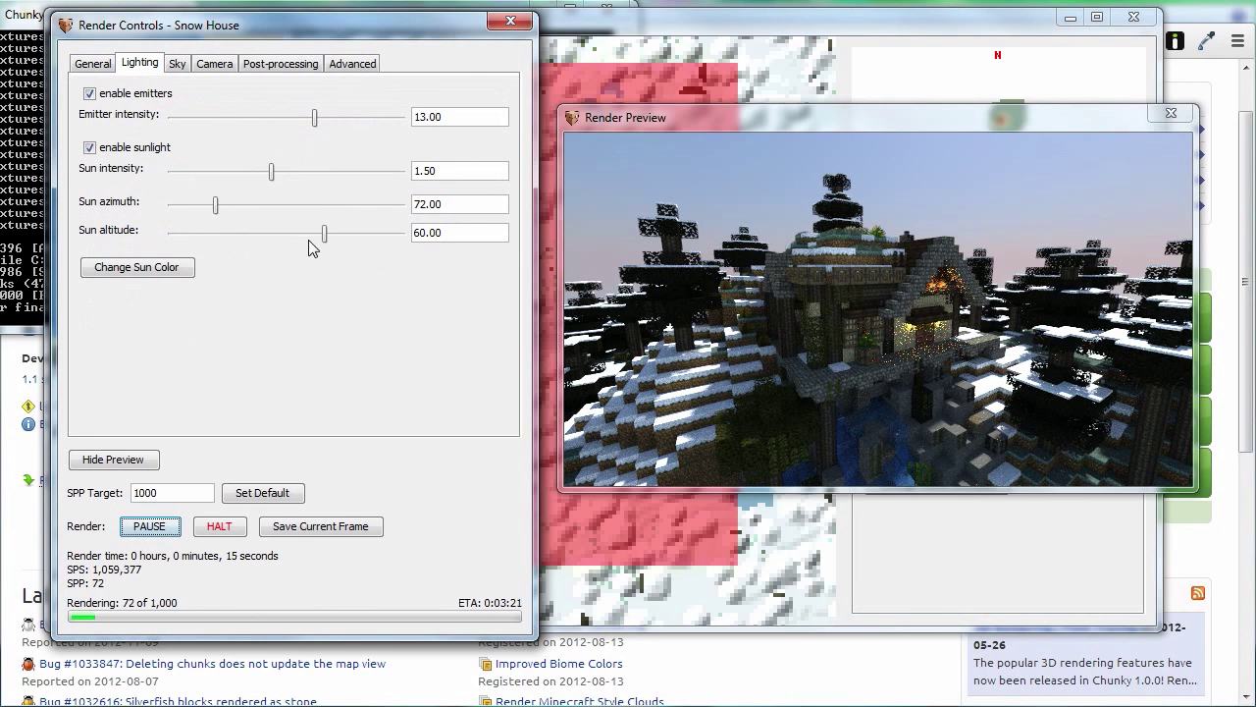
left_click_drag(325, 235, 205, 235)
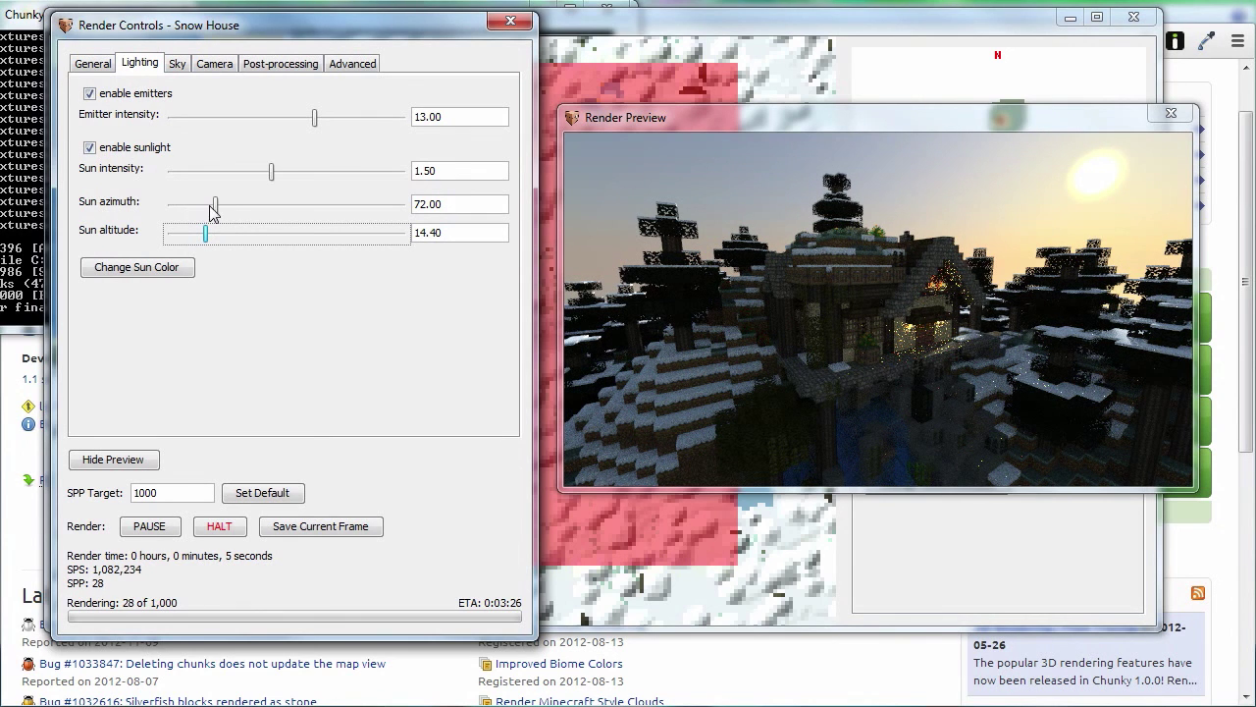
left_click_drag(218, 213, 275, 214)
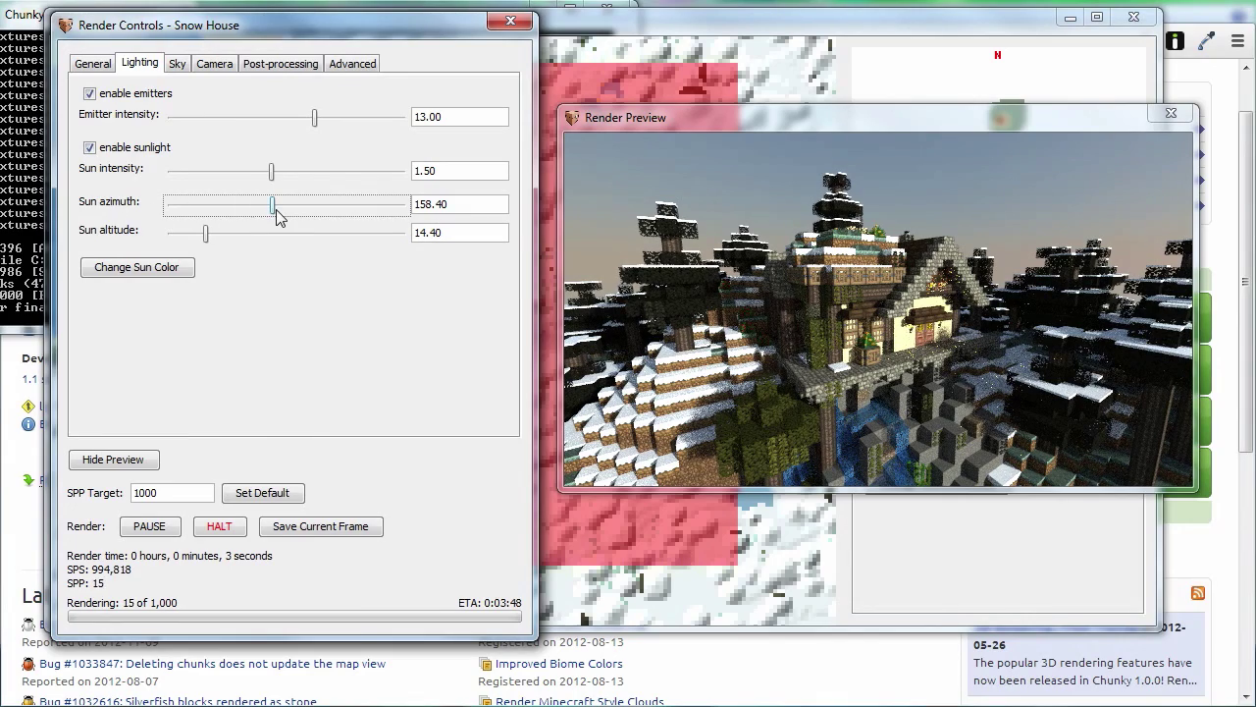
left_click_drag(273, 209, 324, 209)
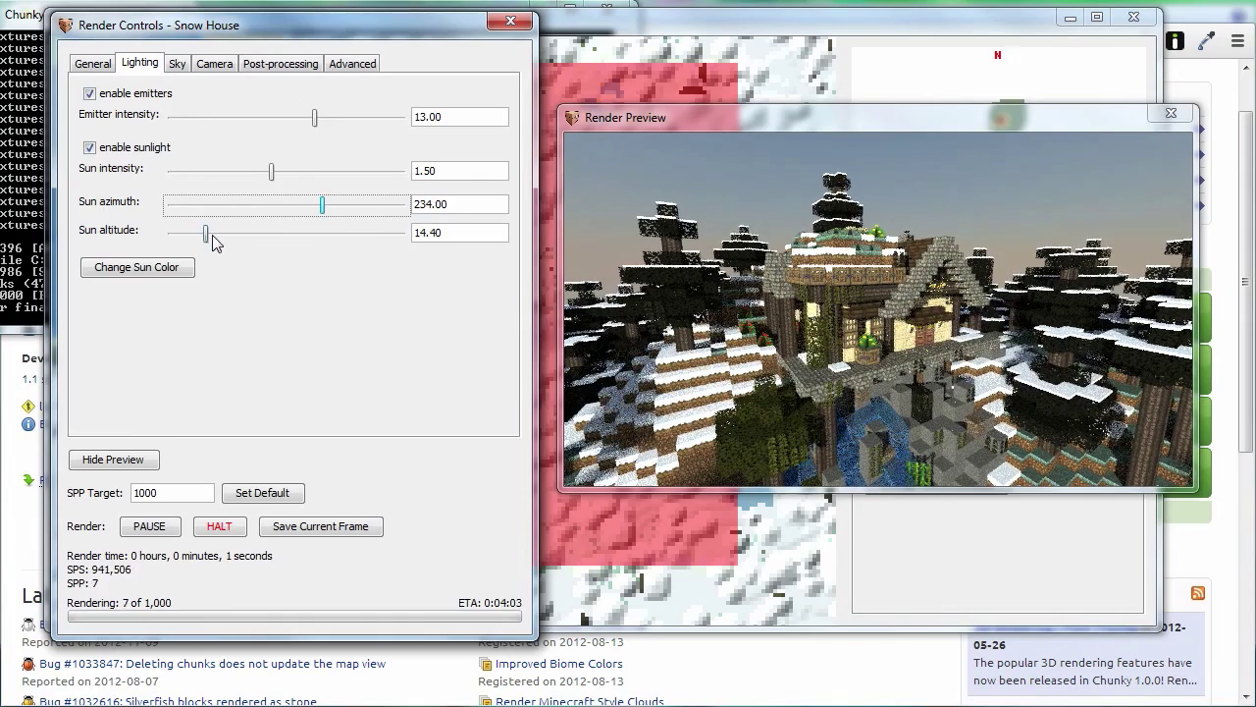
left_click_drag(207, 235, 285, 217)
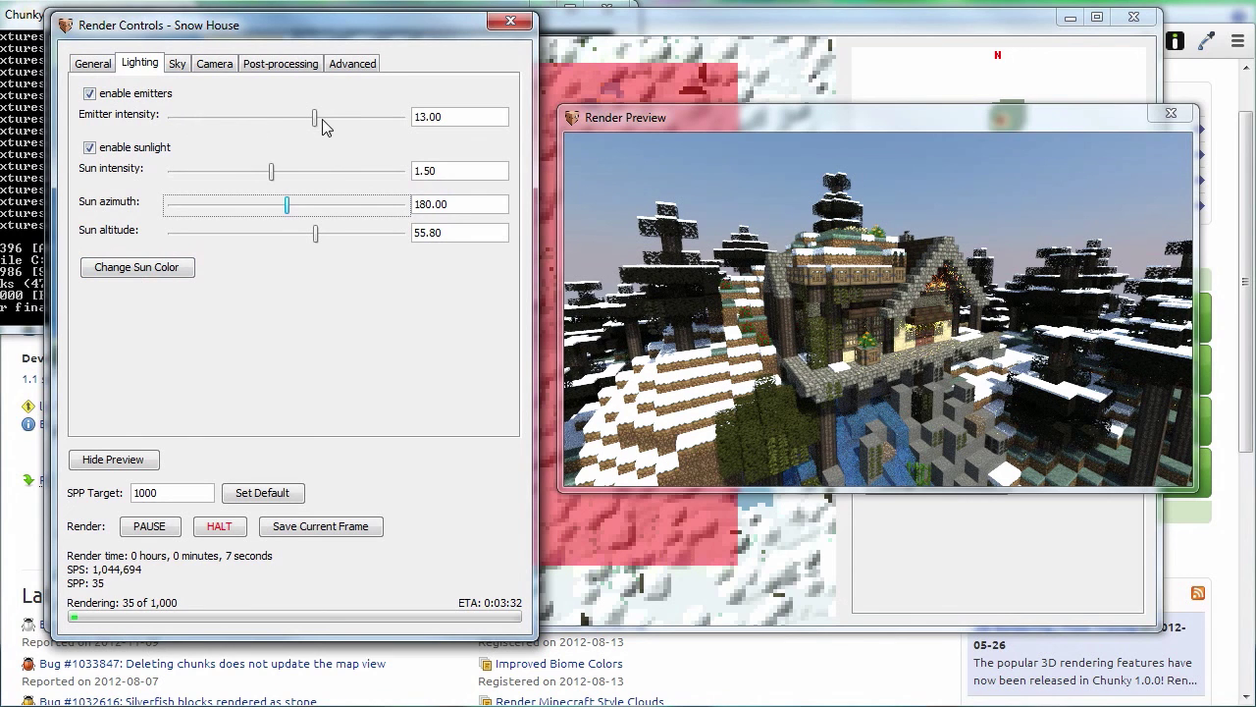
left_click_drag(315, 122, 282, 126)
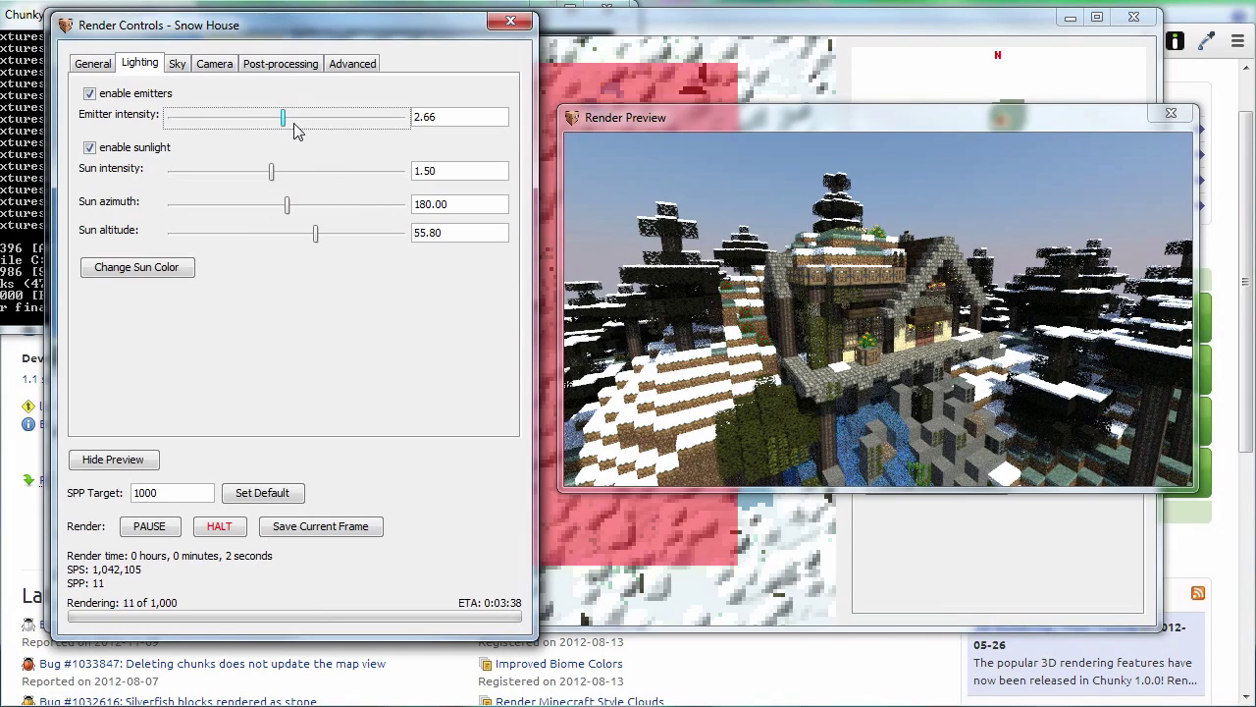
left_click_drag(282, 121, 275, 122)
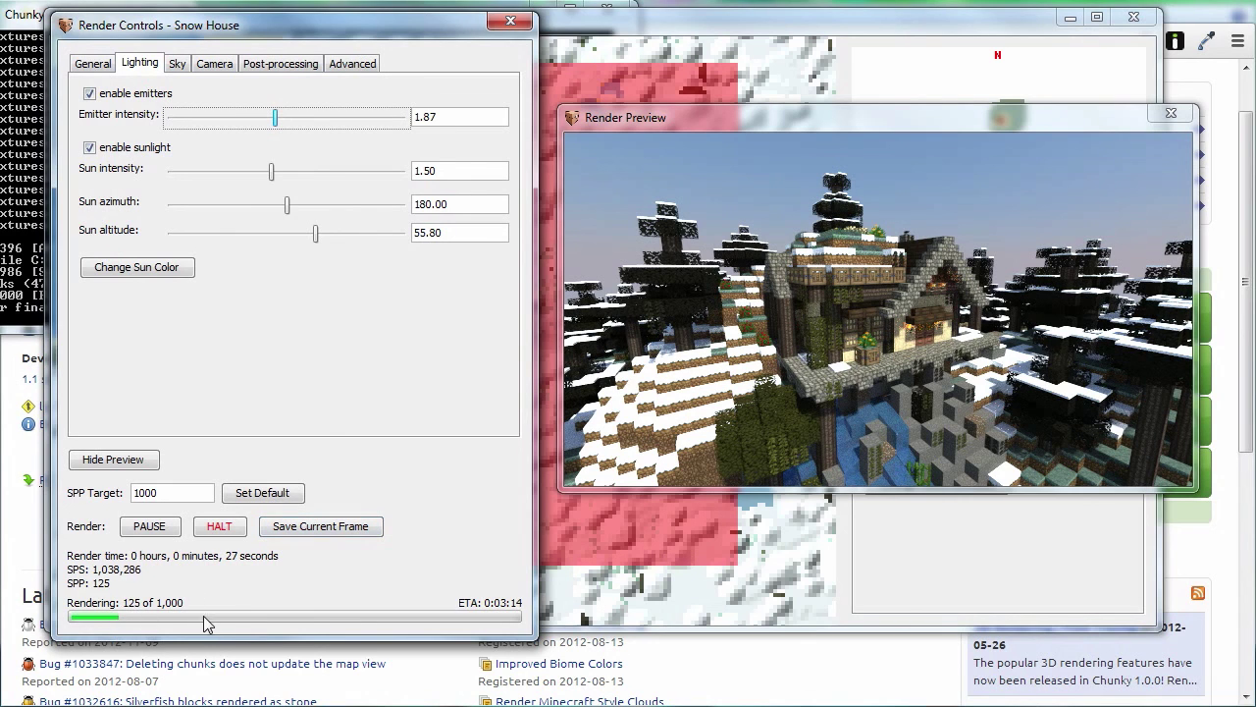
- Save the current rendered frame to the Desktop as Snow House.png
left_click(307, 532)
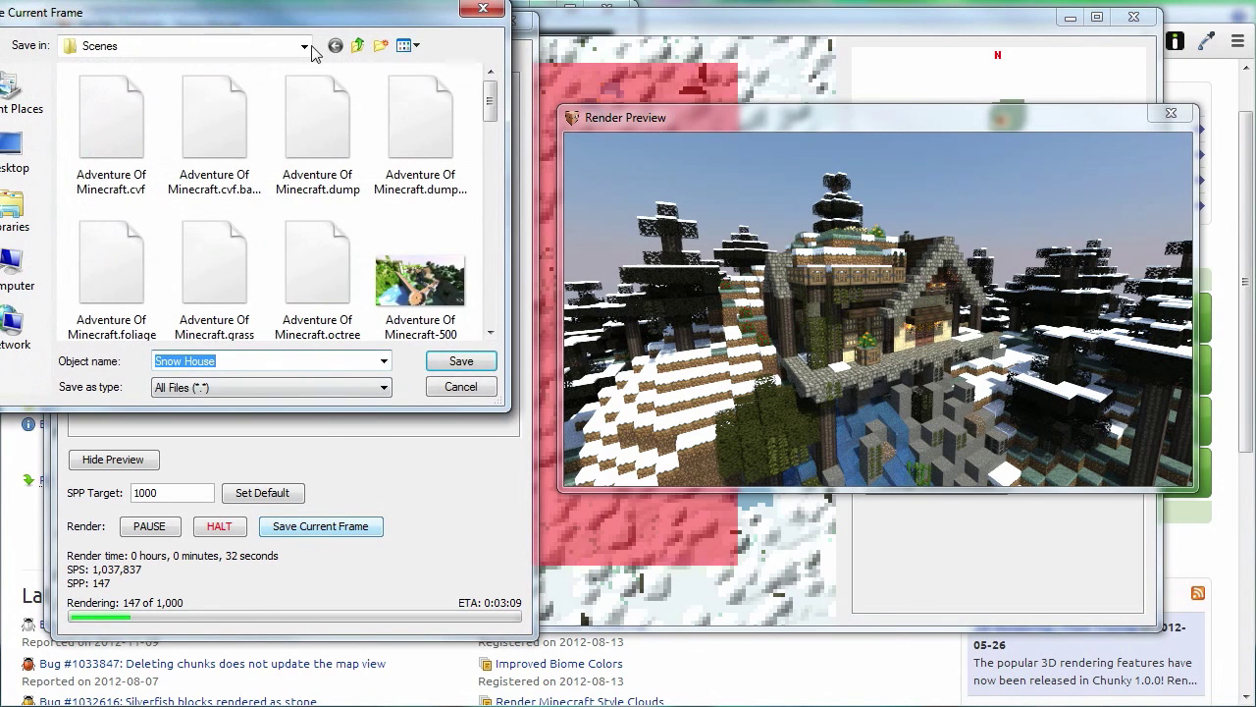
left_click_drag(304, 27, 562, 83)
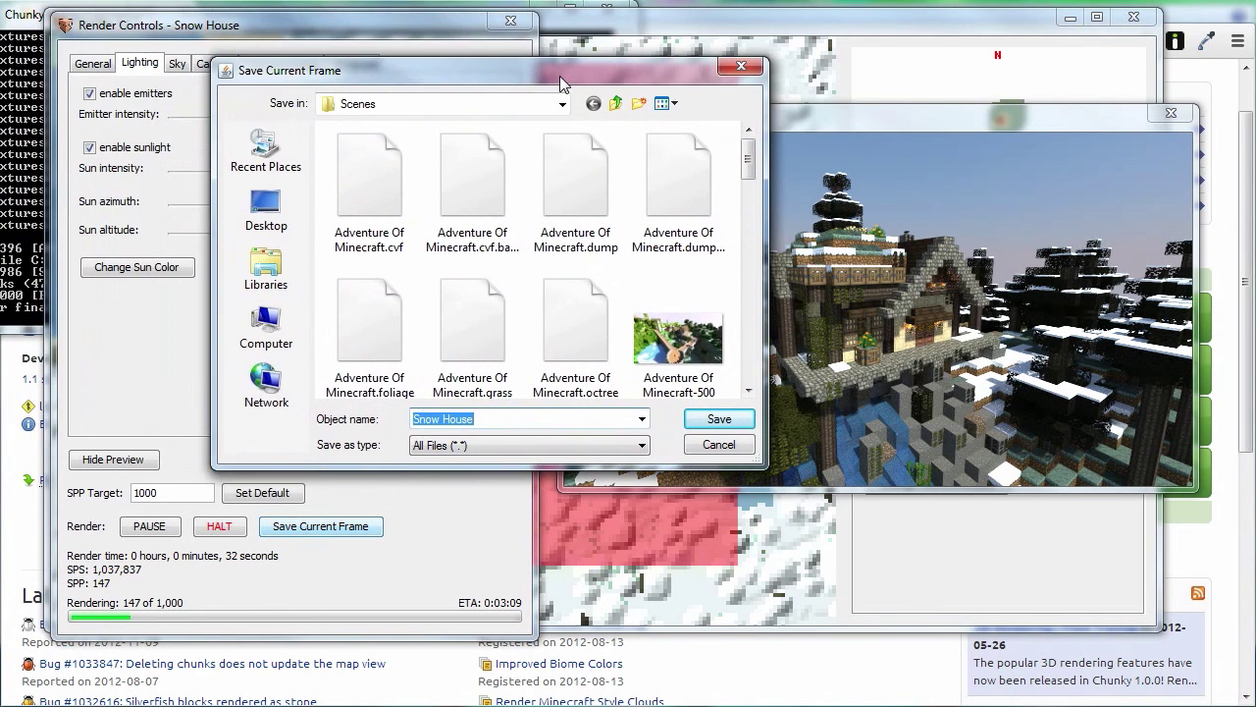
left_click(275, 202)
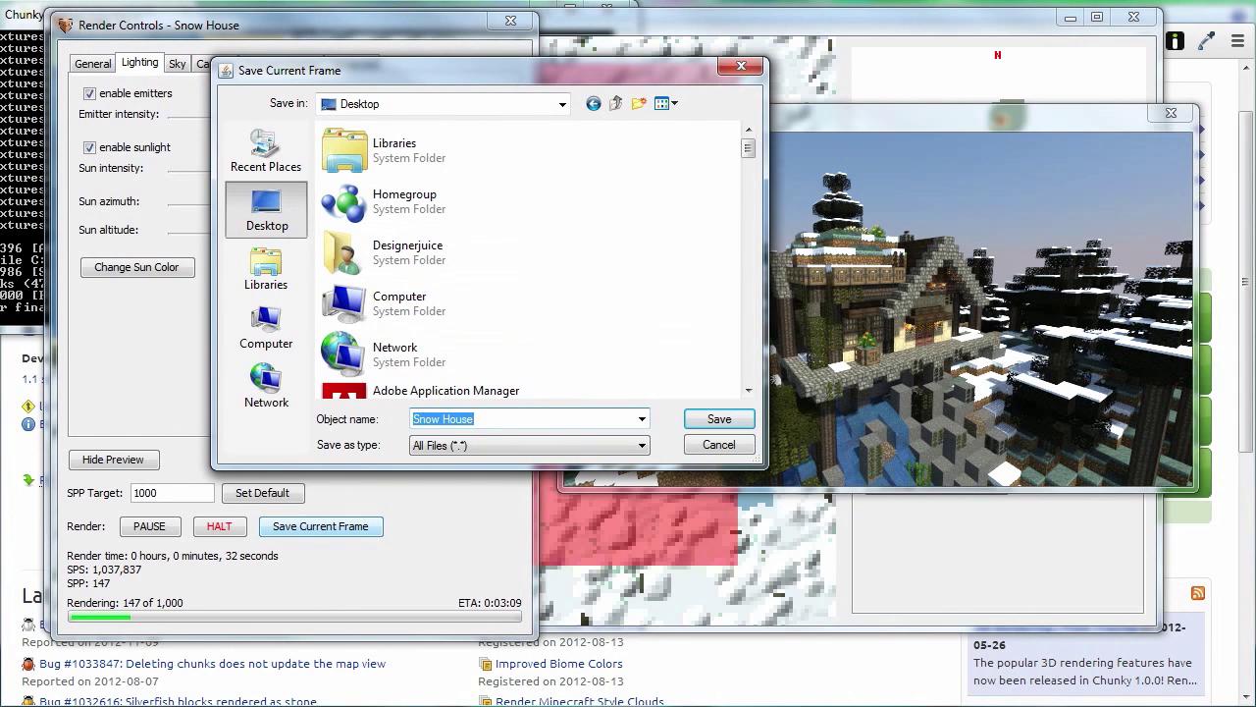
left_click(692, 422)
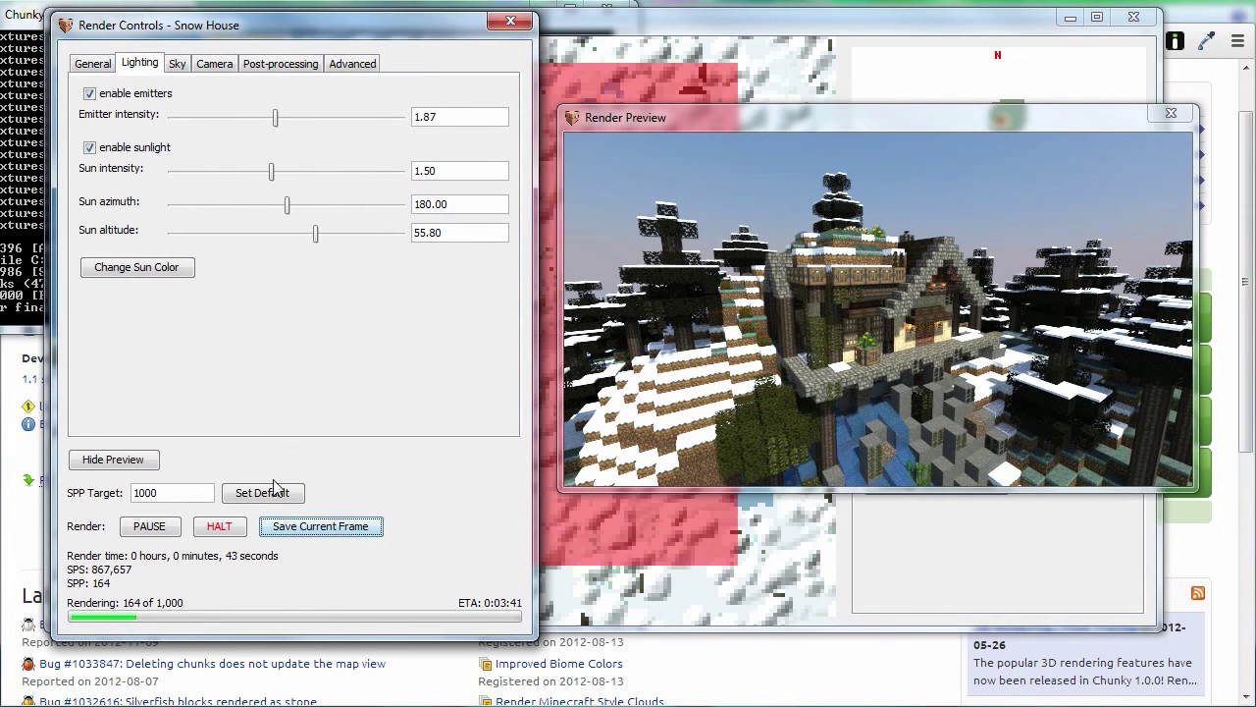
- Halt the render, close all Chunky windows, and bring up Snow House.png's context menu
left_click(219, 526)
left_click(511, 21)
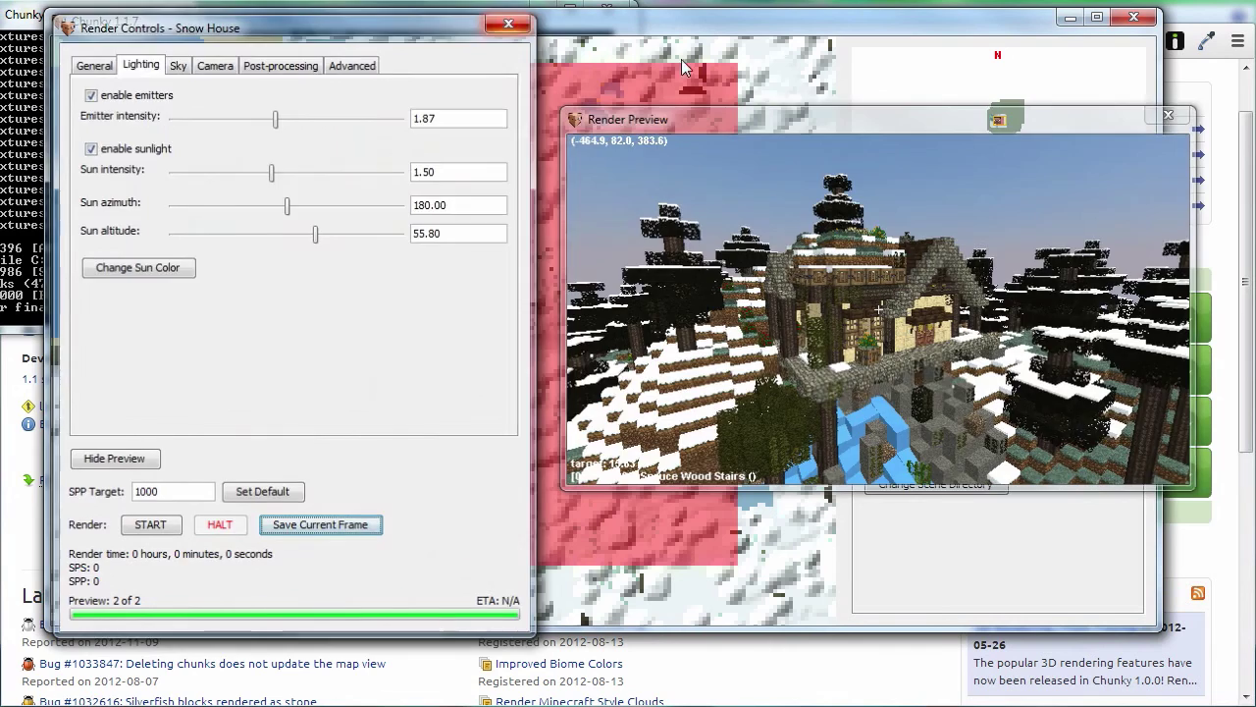
left_click(1131, 17)
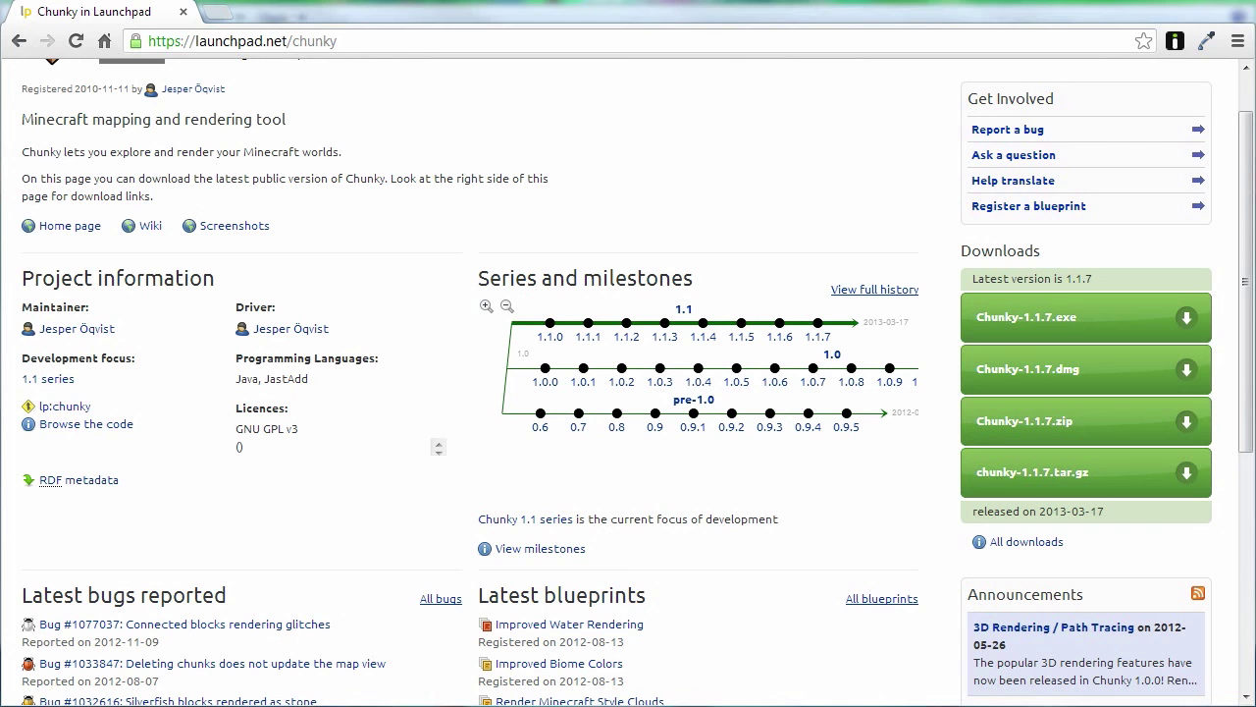
right_click(4, 26)
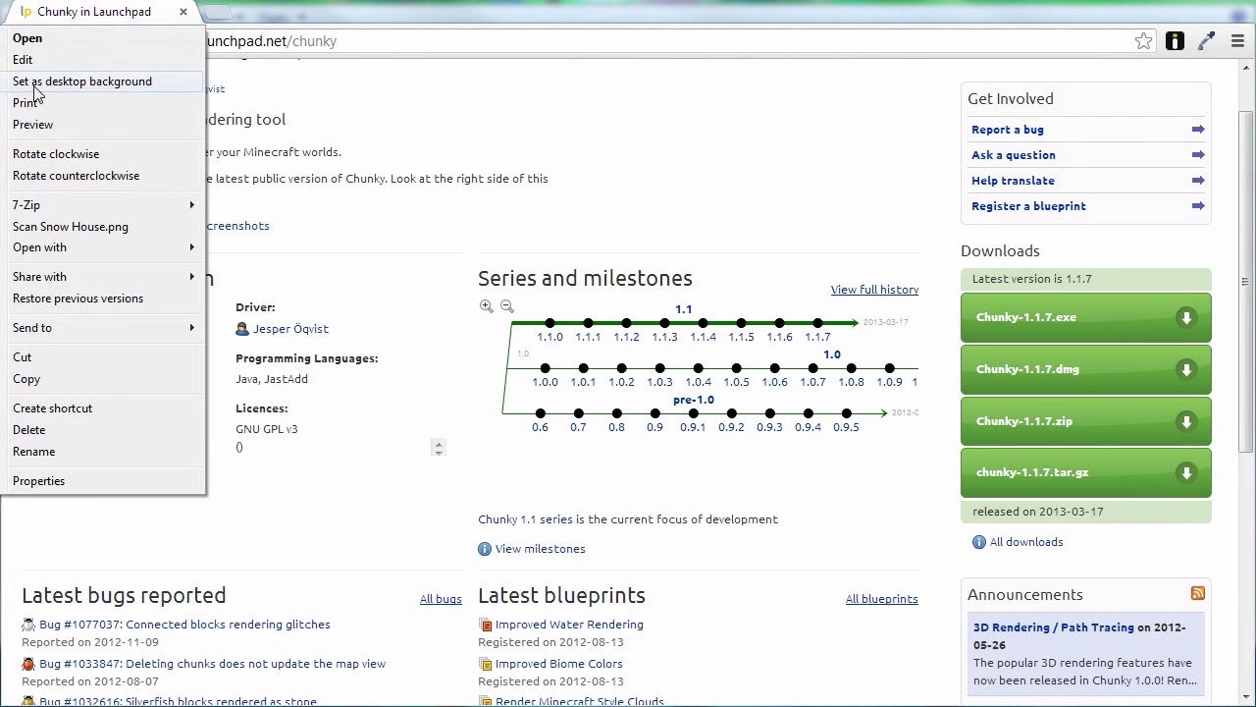
- Preview Snow House.png in Windows Photo Viewer to view the snowy cabin render
left_click(37, 124)
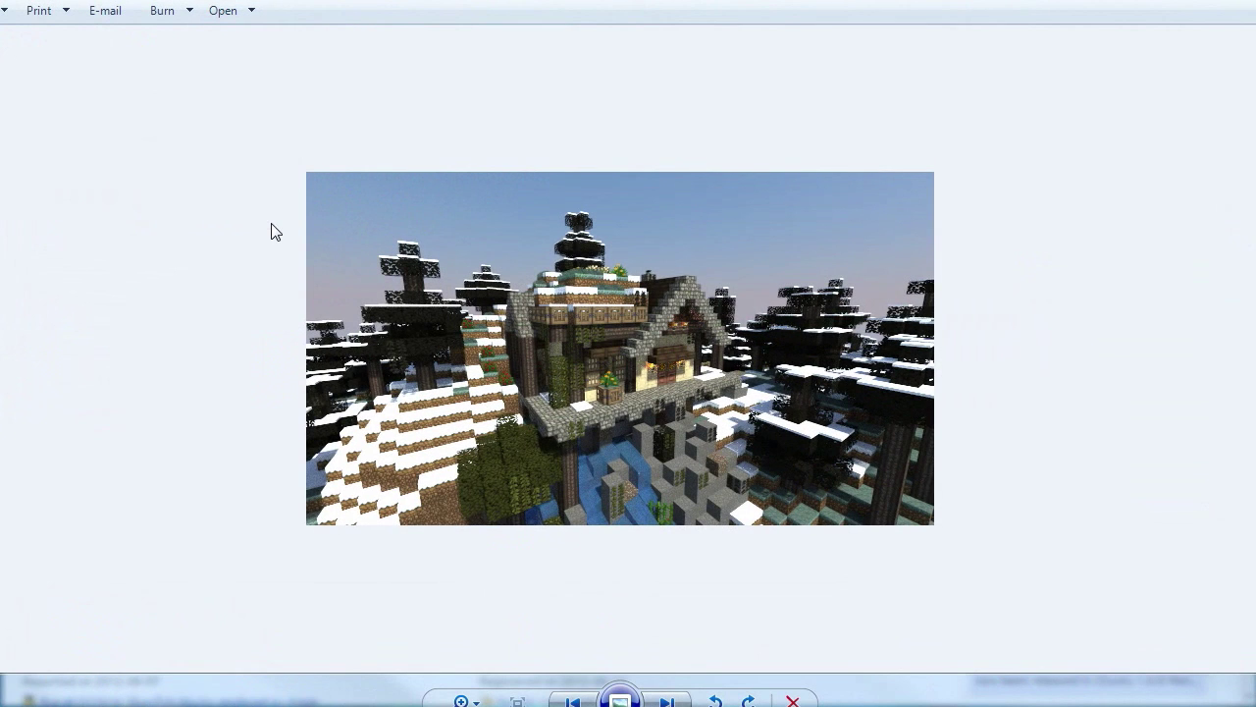